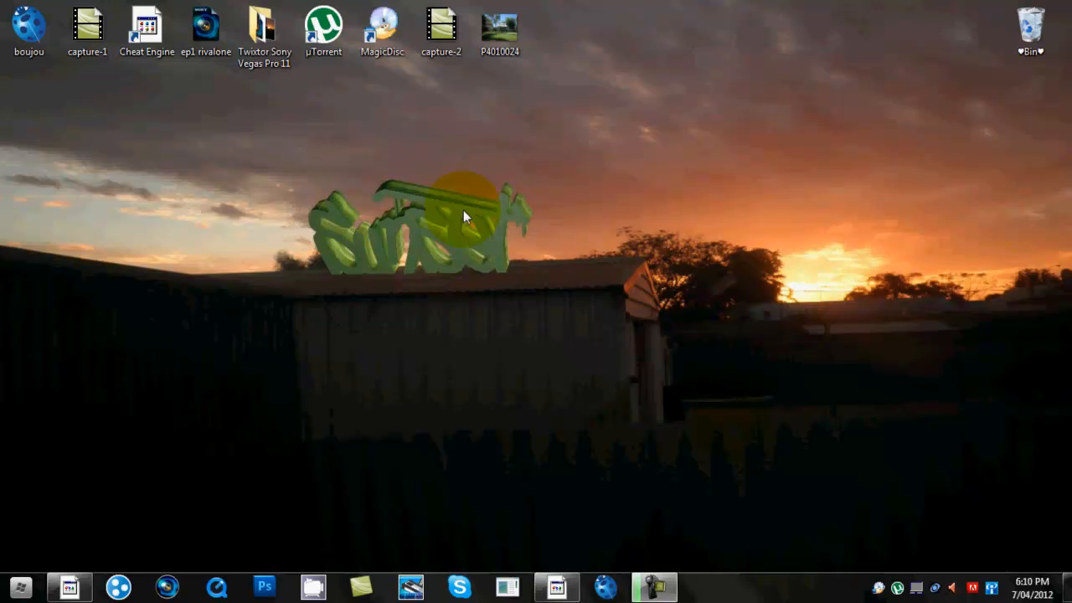
- Bring up the CINEMA 4D Studio window preview from the Windows taskbar
left_click_drag(285, 183, 551, 276)
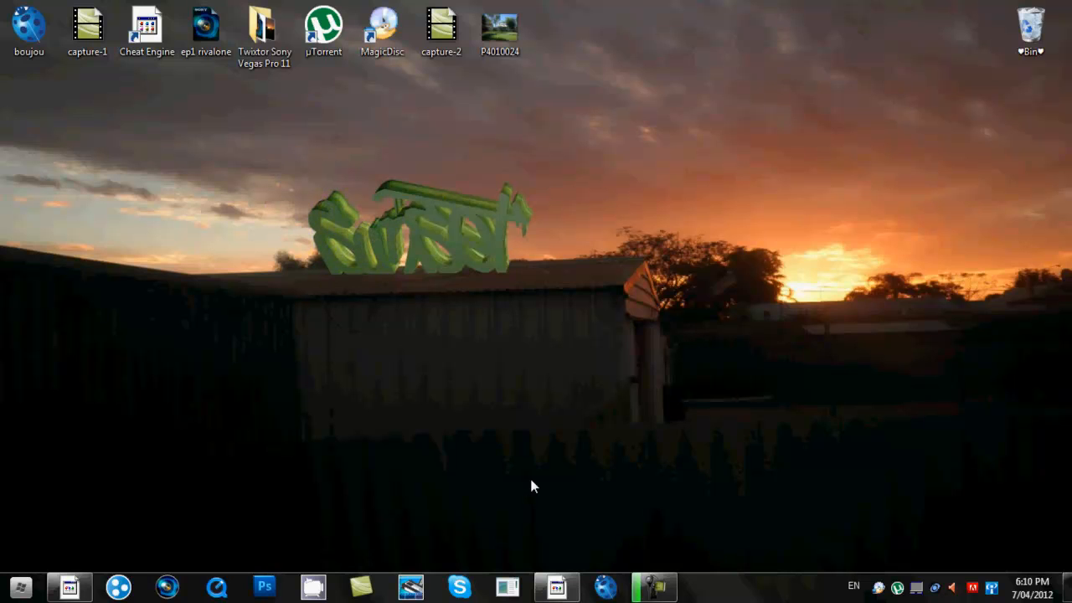
mouse_move(565, 591)
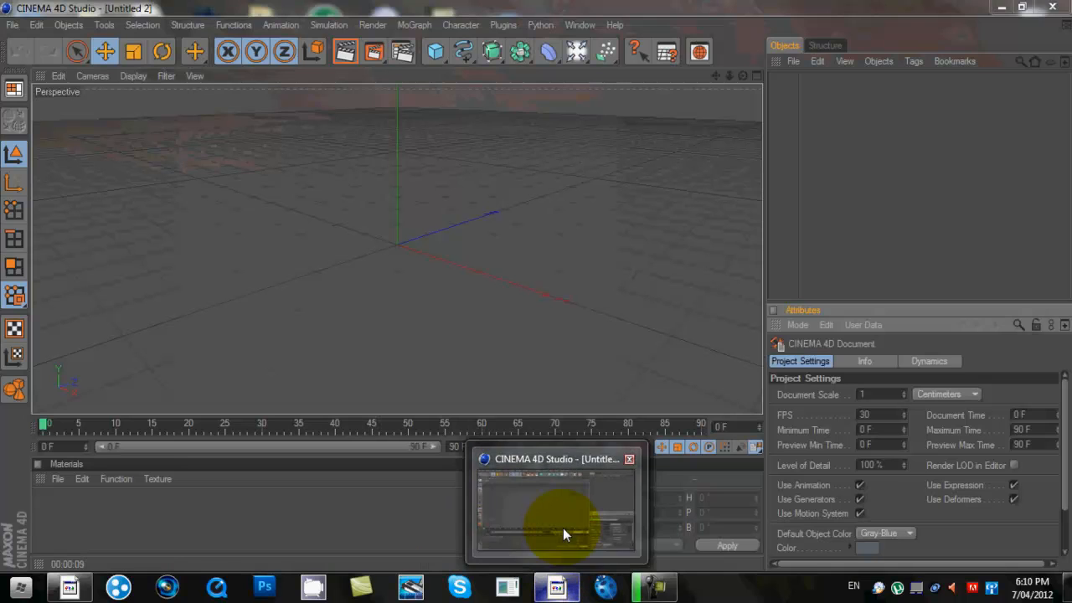
- Restore CINEMA 4D and add a Background object to the empty scene
left_click(563, 527)
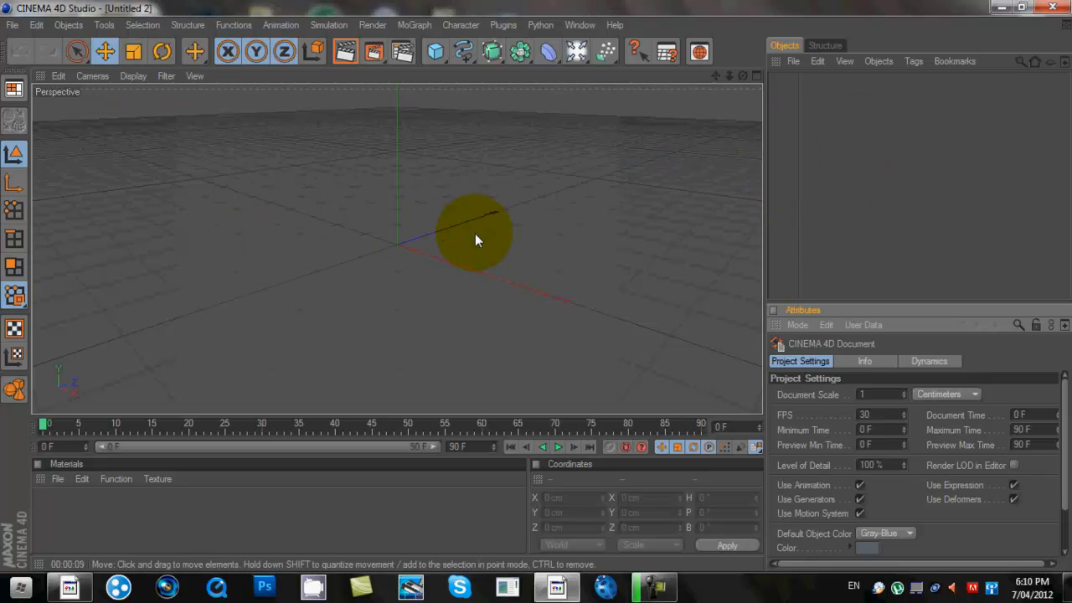
left_click(579, 53)
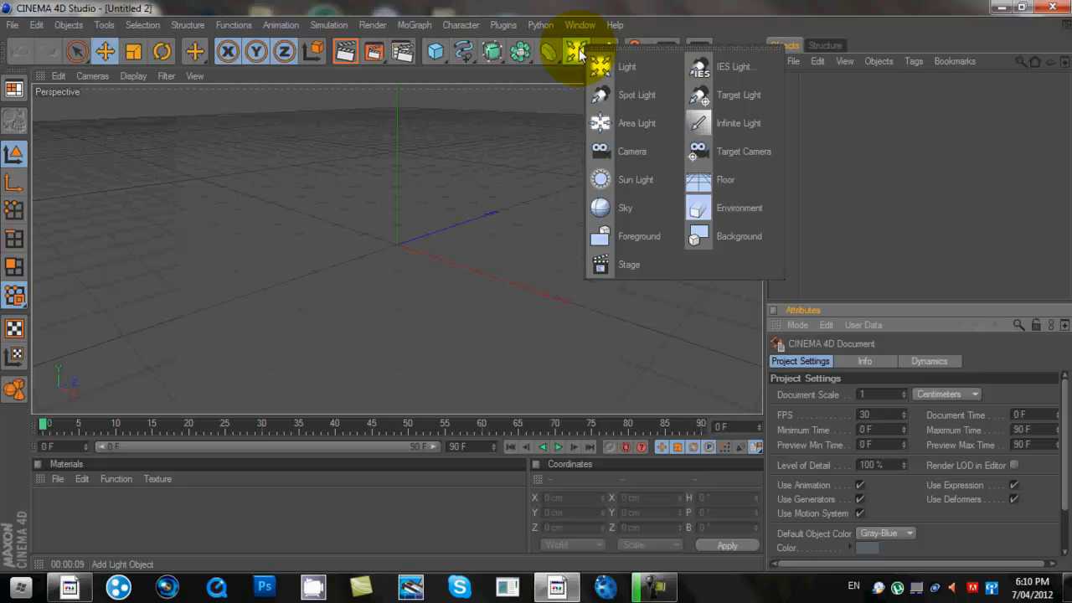
left_click(720, 243)
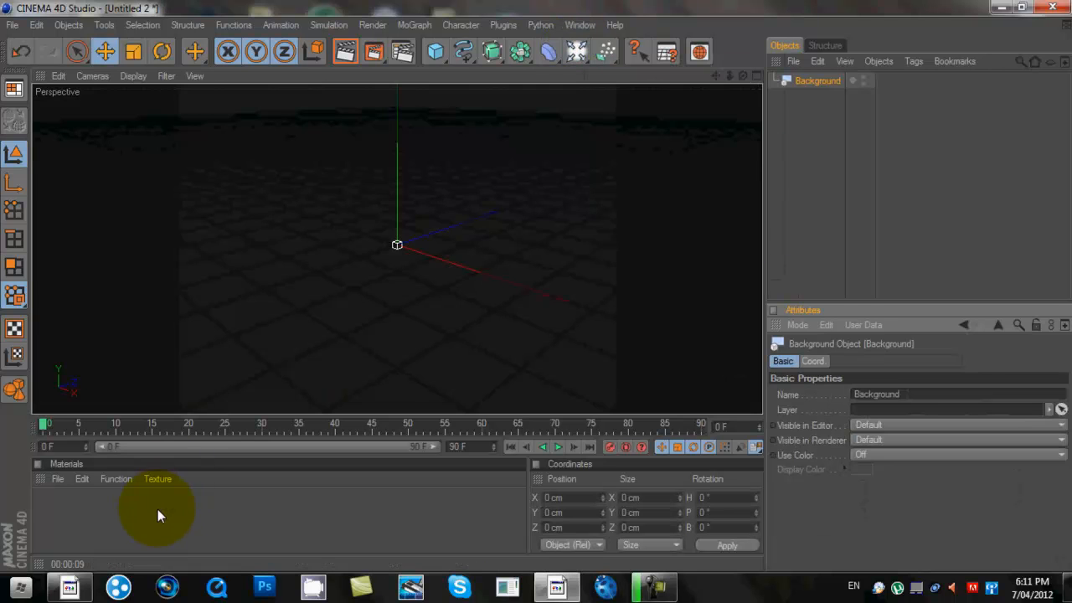
left_click(157, 509)
- Create a new default material, Mat, in the Material Manager
left_click(57, 479)
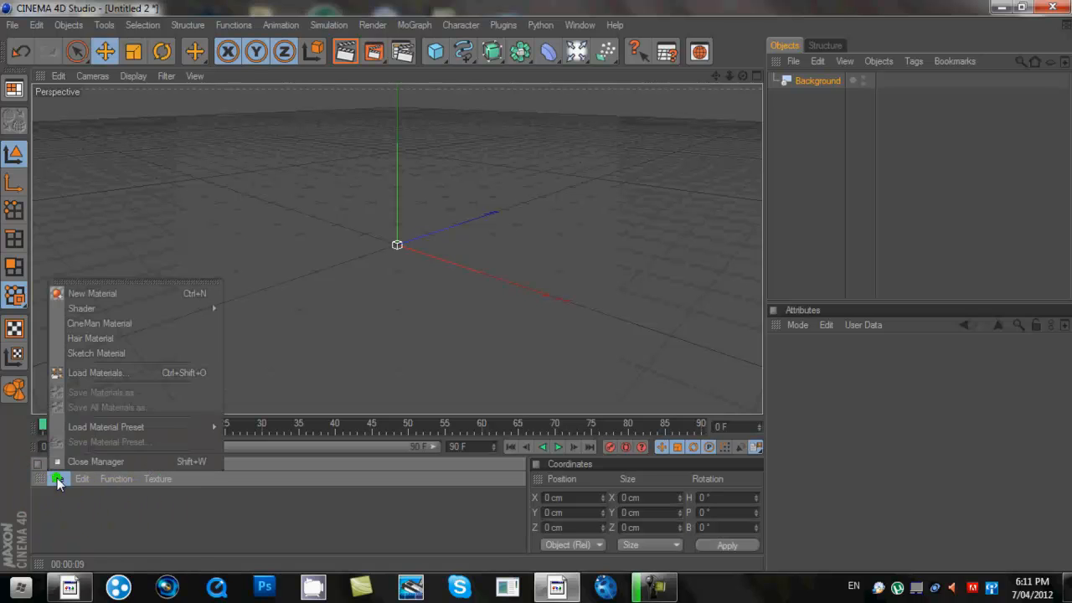
mouse_move(117, 484)
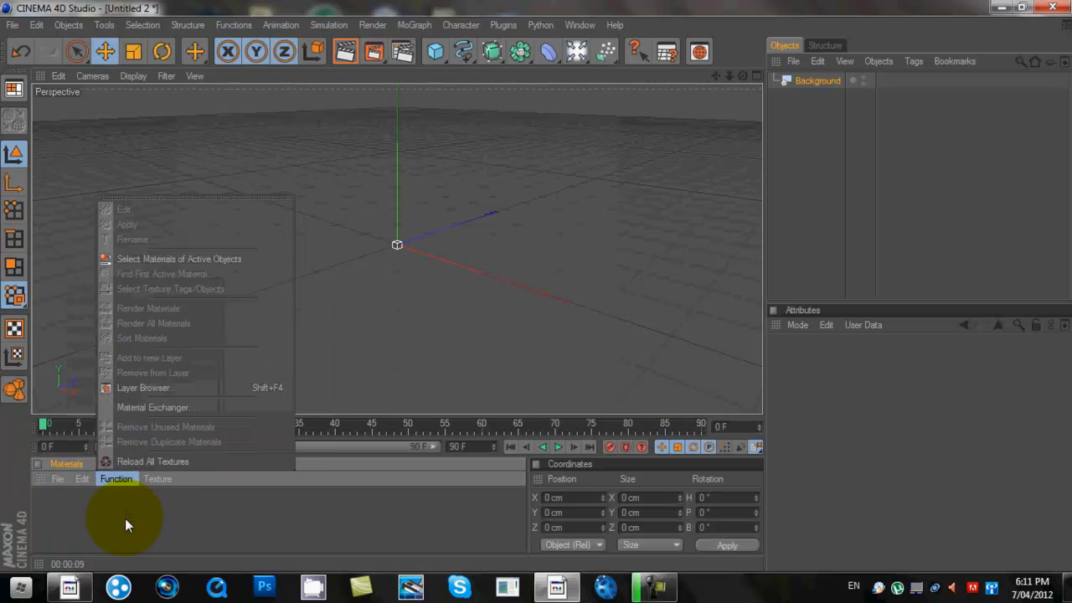
mouse_move(56, 476)
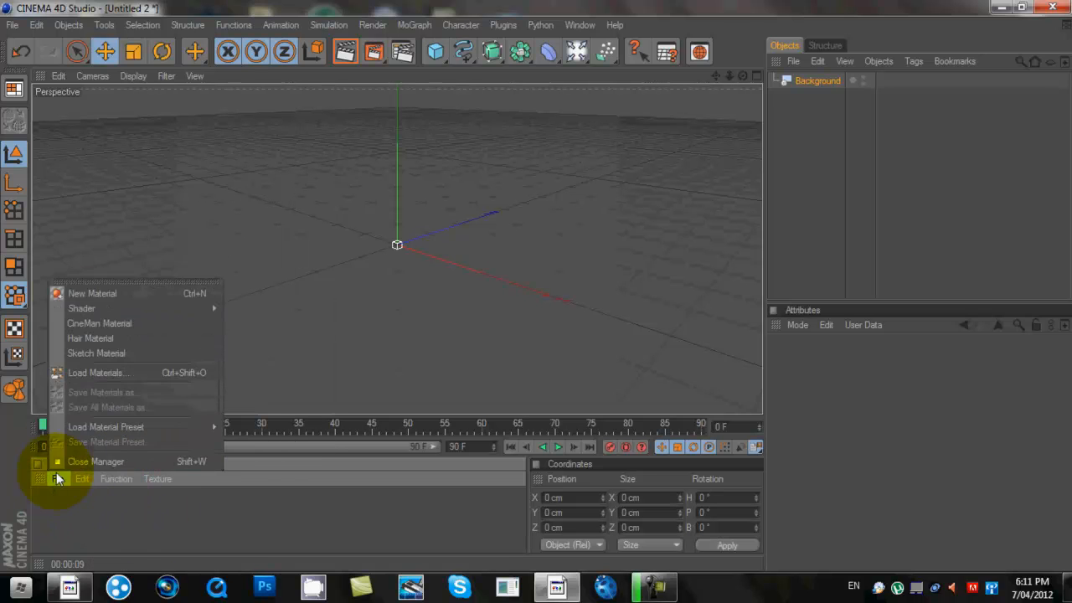
left_click(88, 294)
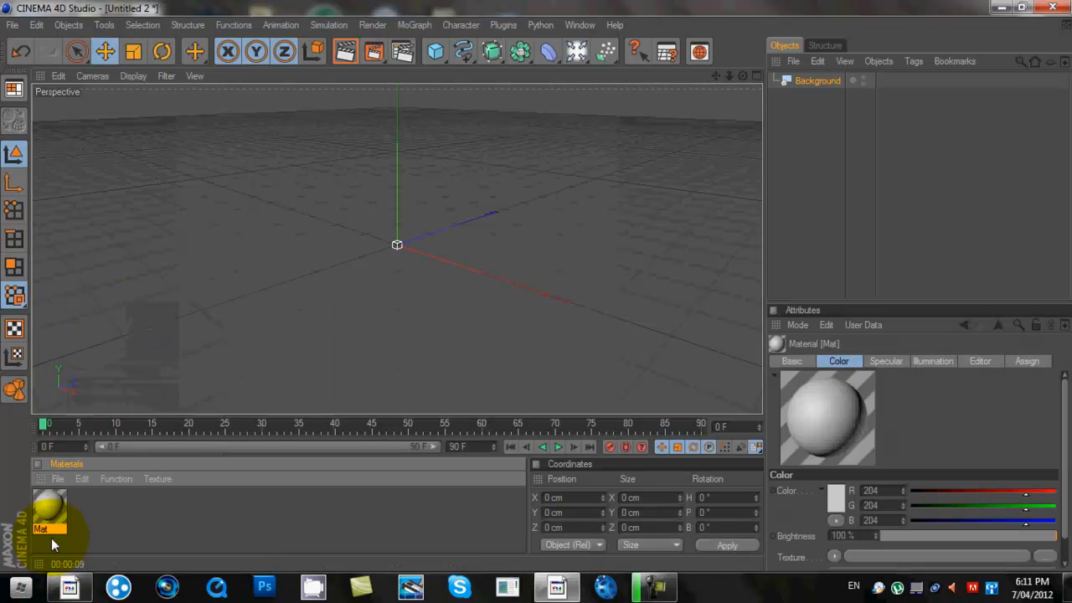
- Load the kalgoolie main road photo as Mat's colour texture, without copying it to the project
double_click(49, 504)
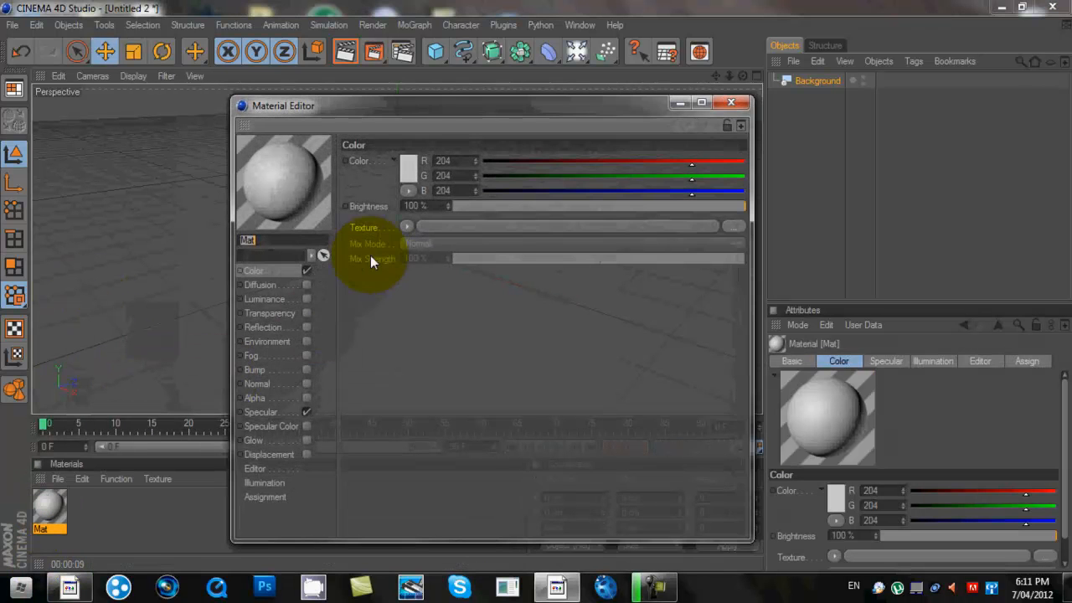
left_click(408, 226)
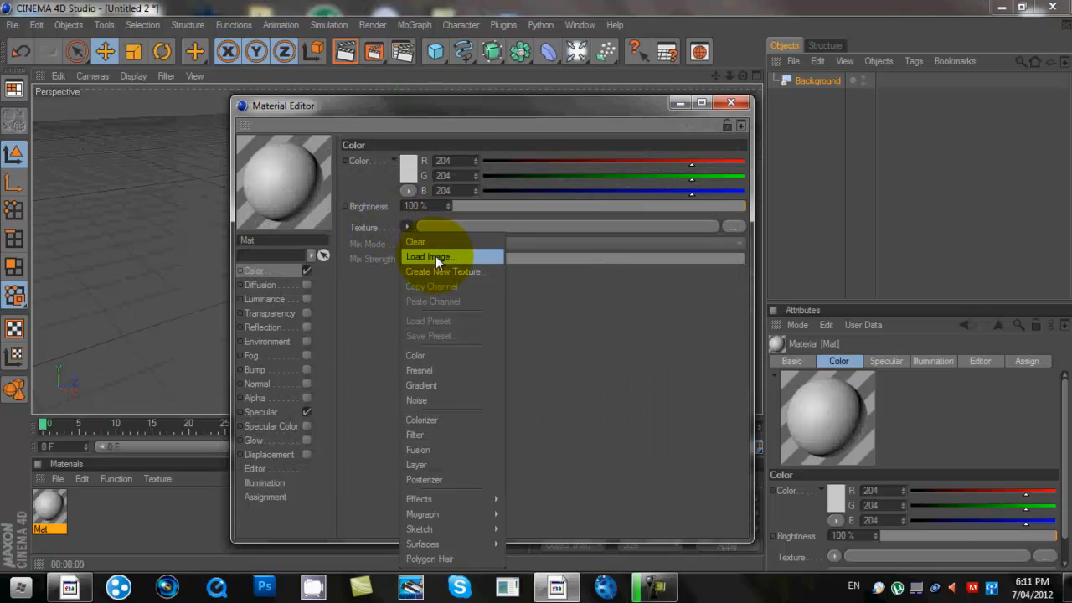
left_click(435, 256)
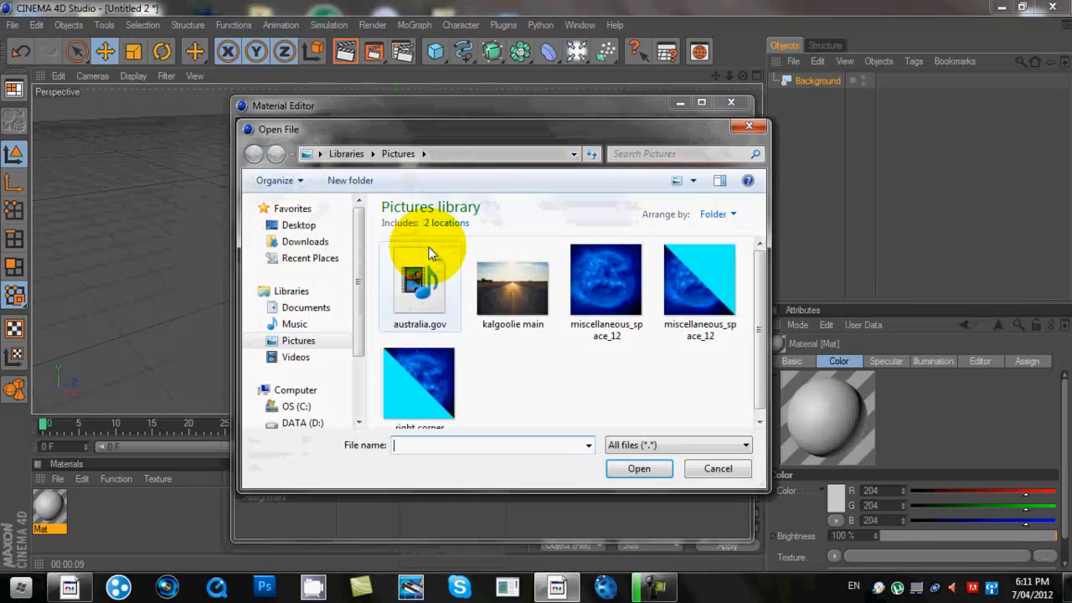
left_click(521, 284)
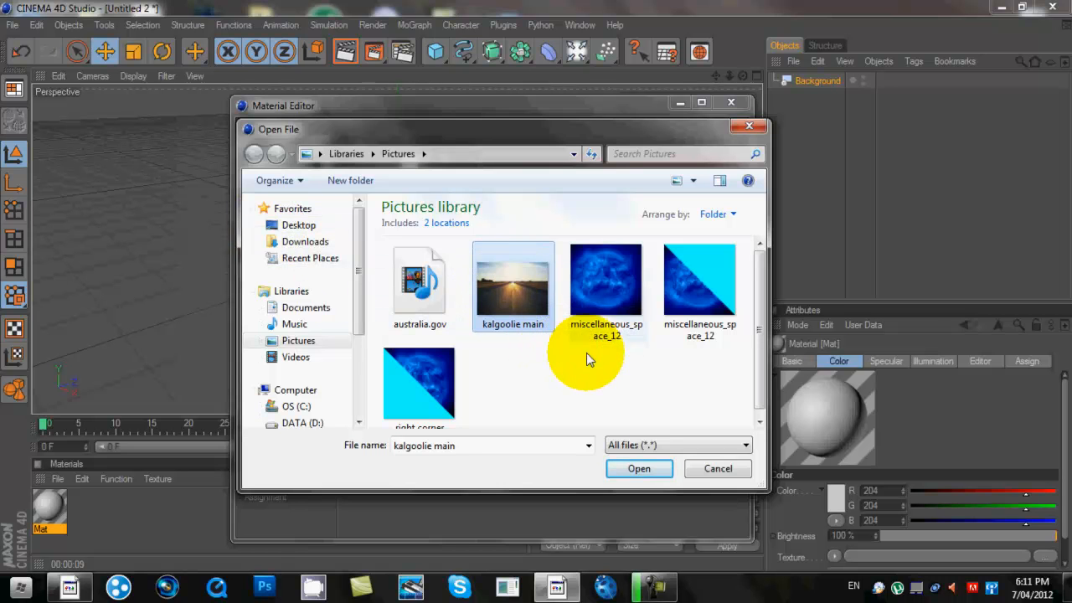
left_click(639, 466)
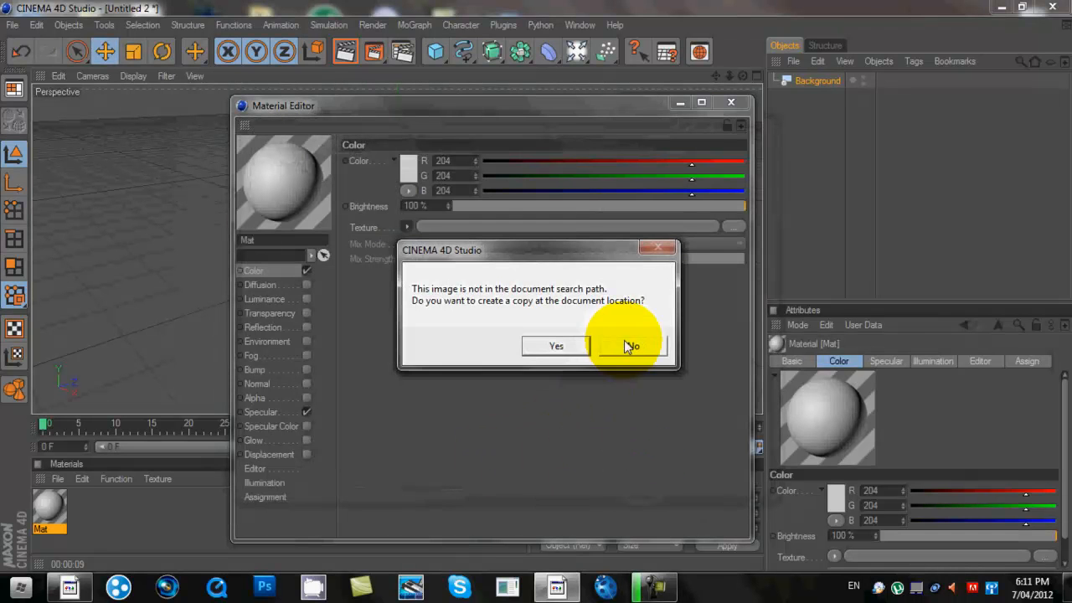
left_click(636, 346)
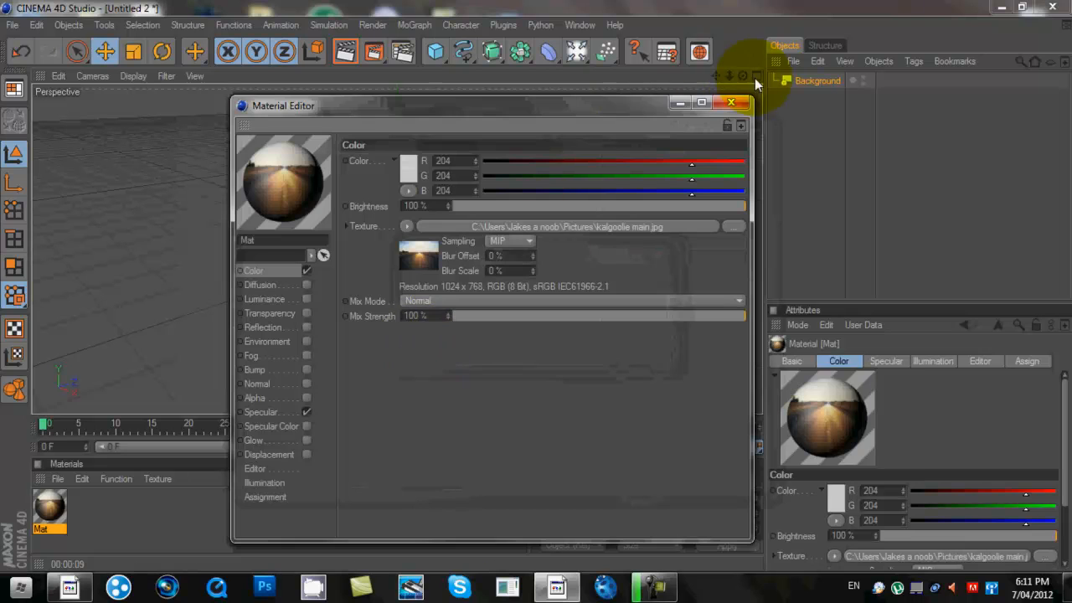
left_click(729, 103)
- Apply the Mat material to the Background object
left_click(57, 502)
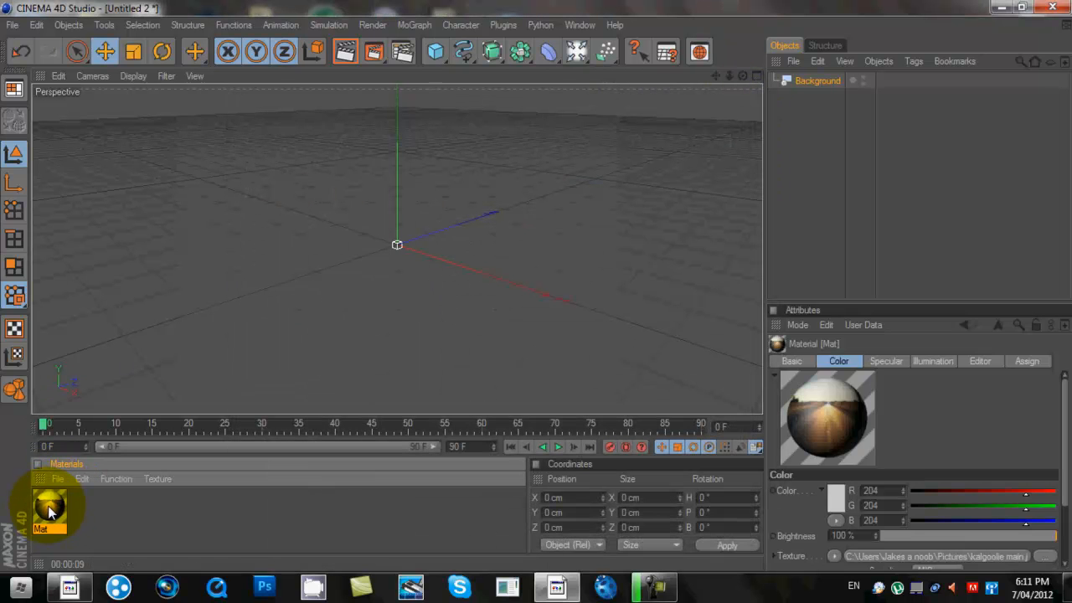
left_click_drag(49, 509, 813, 84)
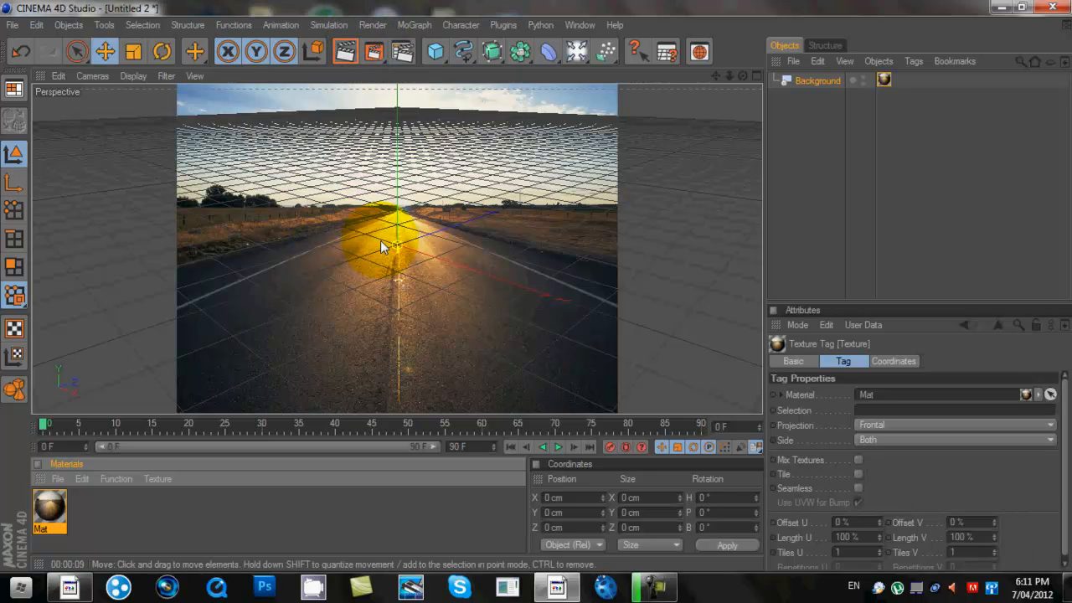
left_click(373, 24)
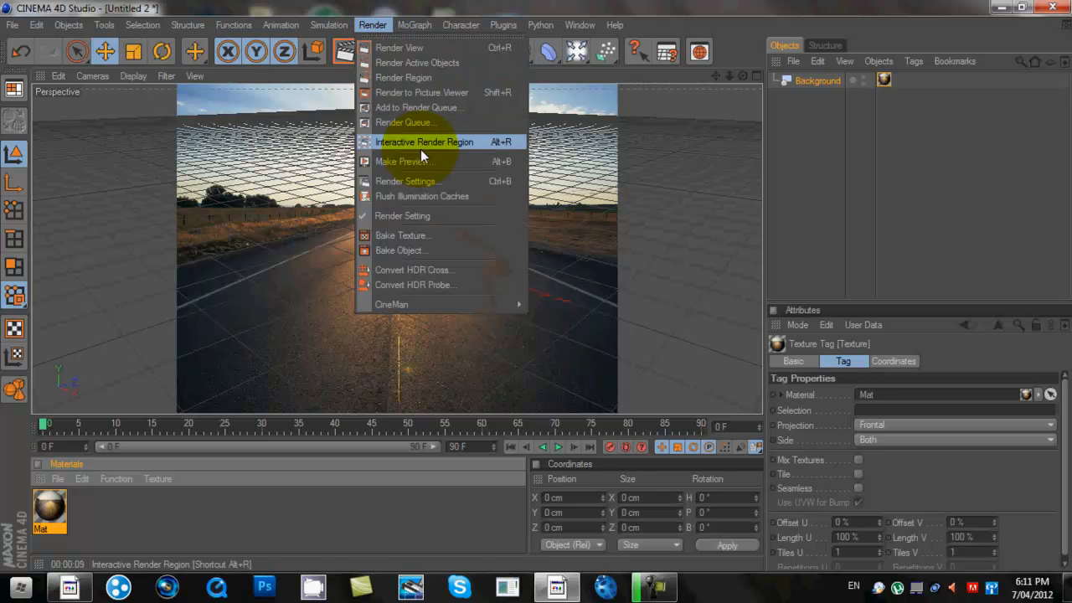
- Check the 320 × 240 output size in Render Settings, then minimise CINEMA 4D
left_click(422, 181)
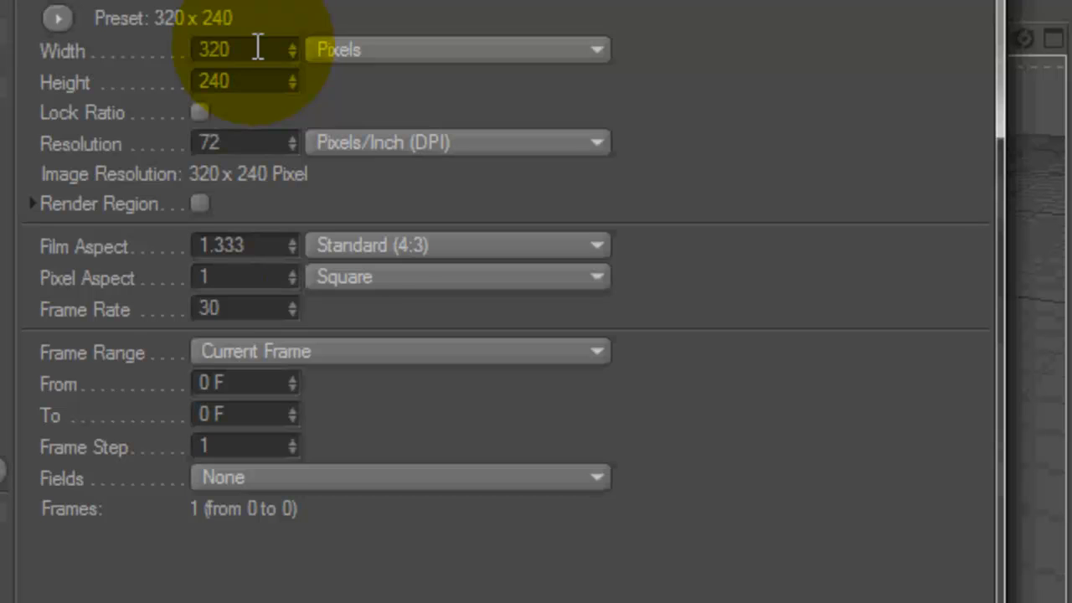
left_click(258, 48)
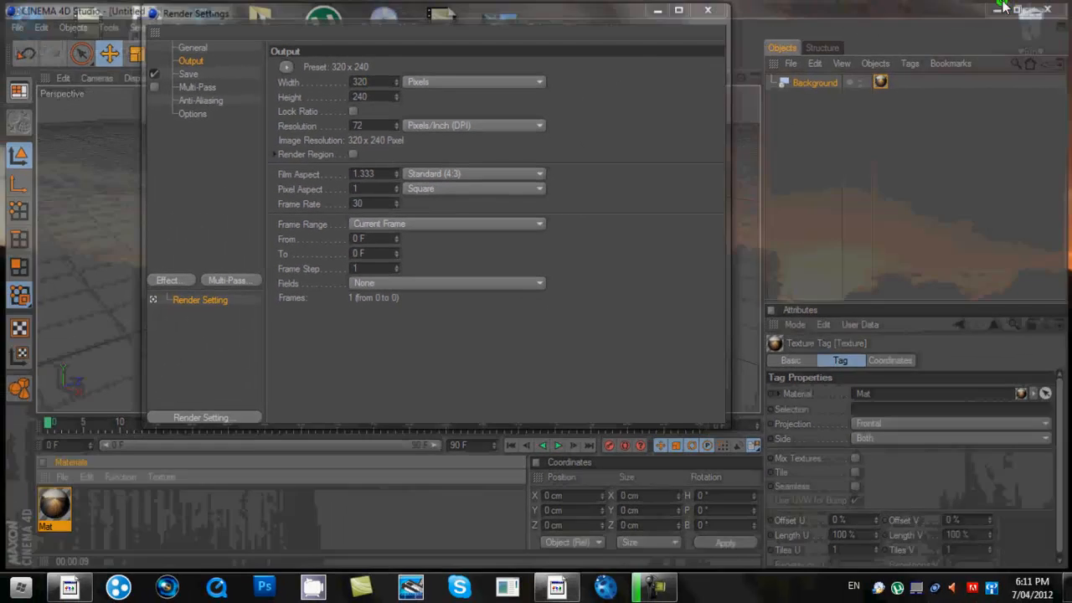
left_click(1005, 7)
right_click(538, 206)
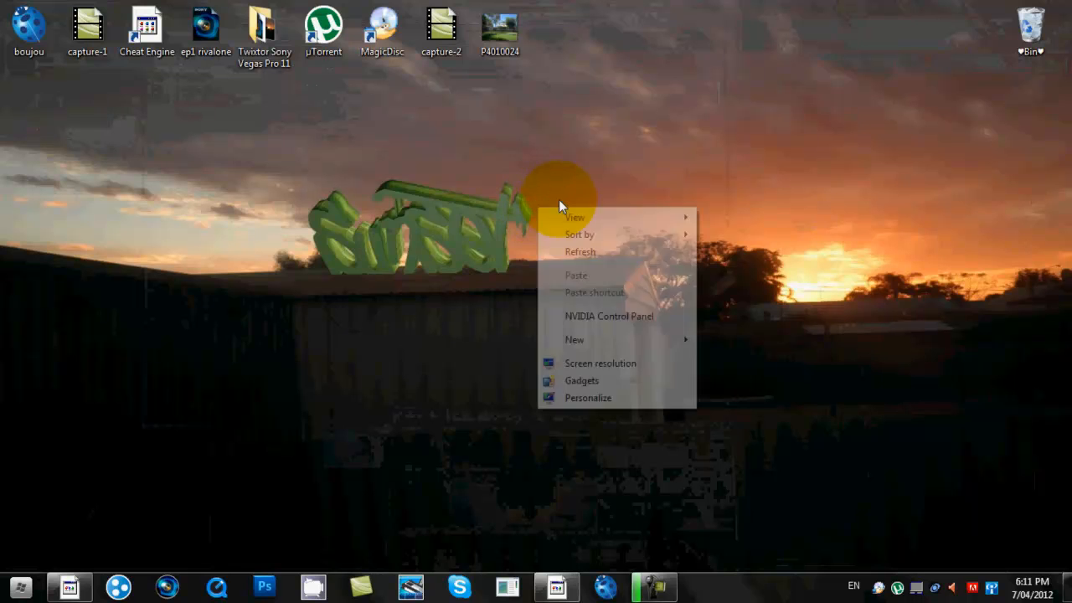
left_click(609, 366)
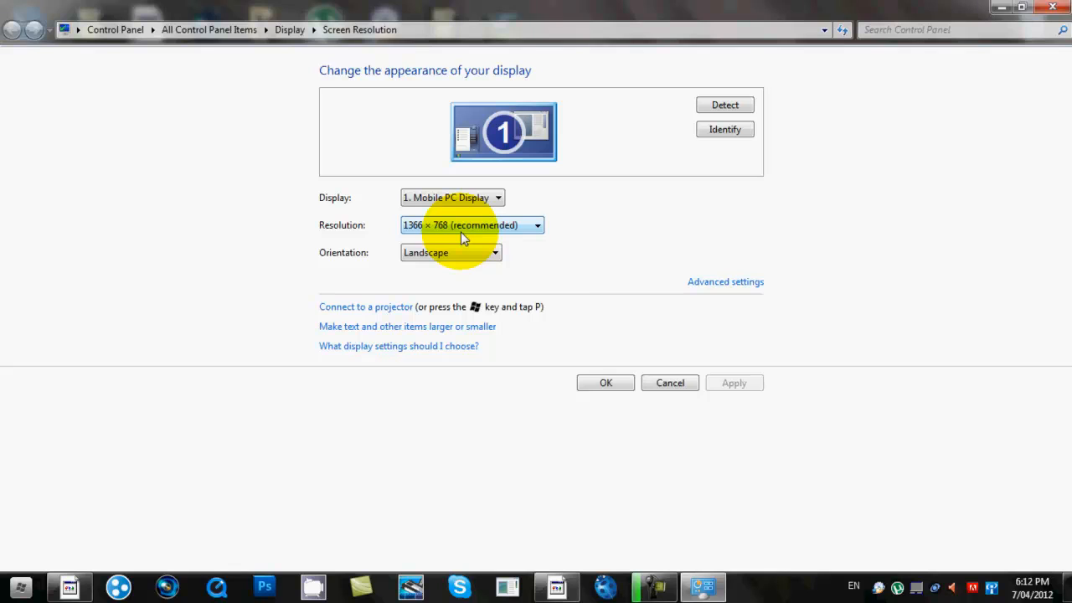
left_click(460, 234)
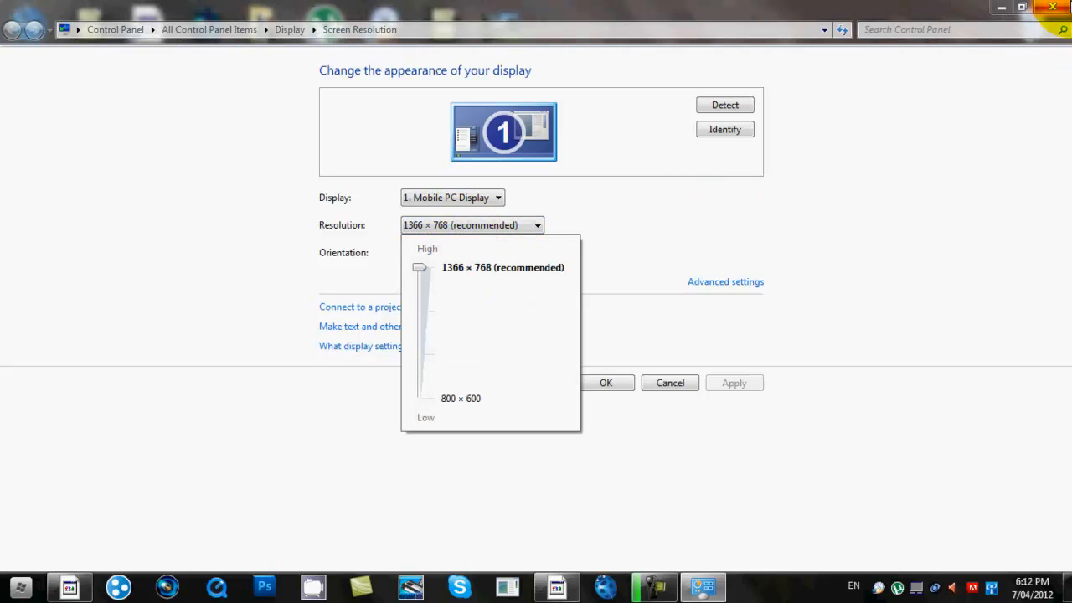
left_click(1062, 6)
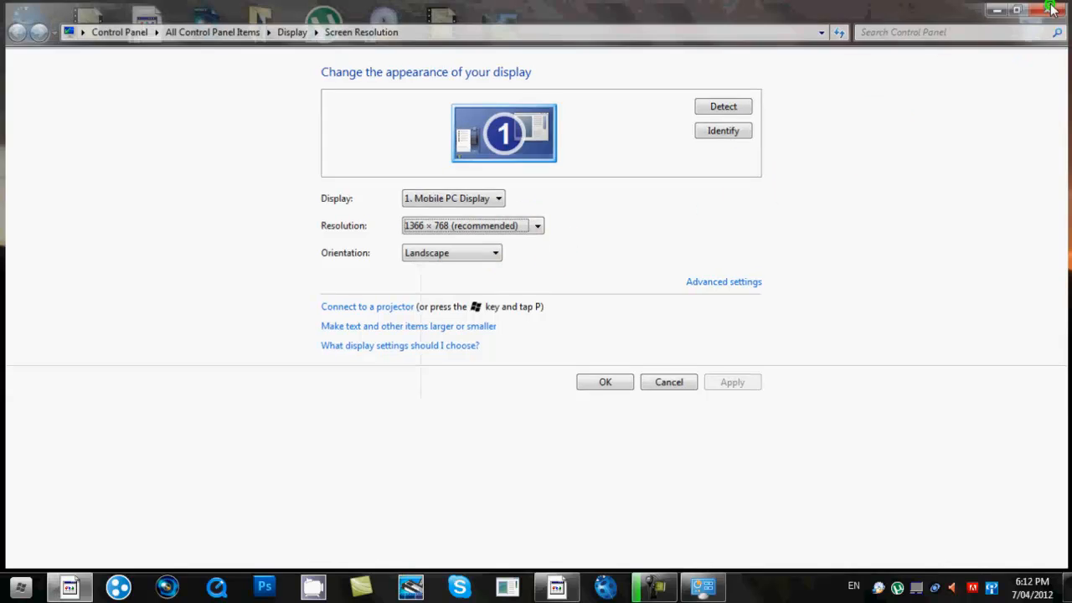
left_click(1055, 7)
- Set the render output width to 1366 and height to 768 pixels
left_click(567, 595)
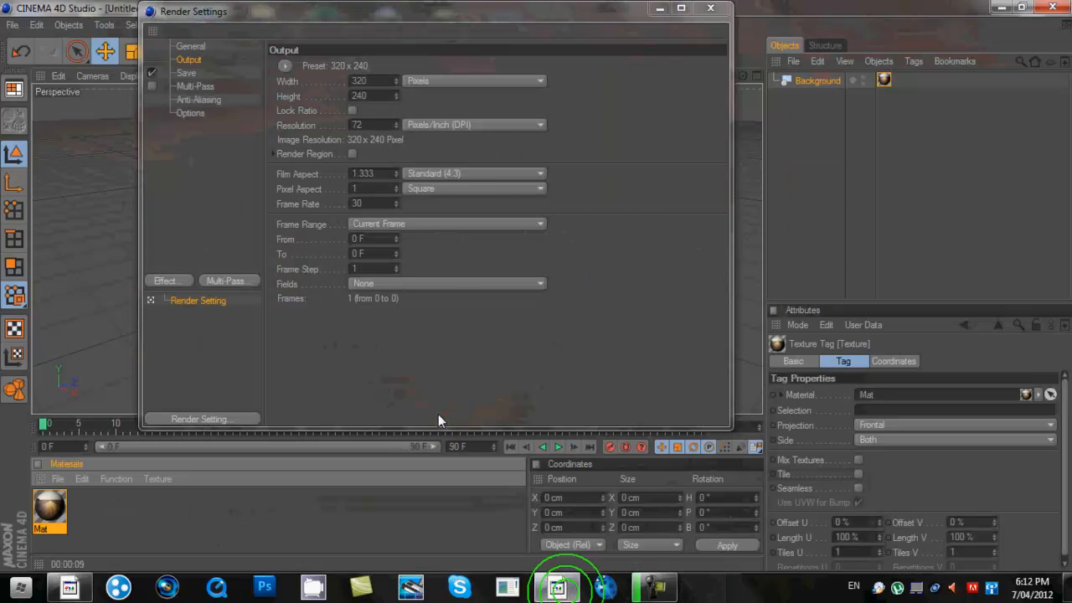
double_click(365, 82)
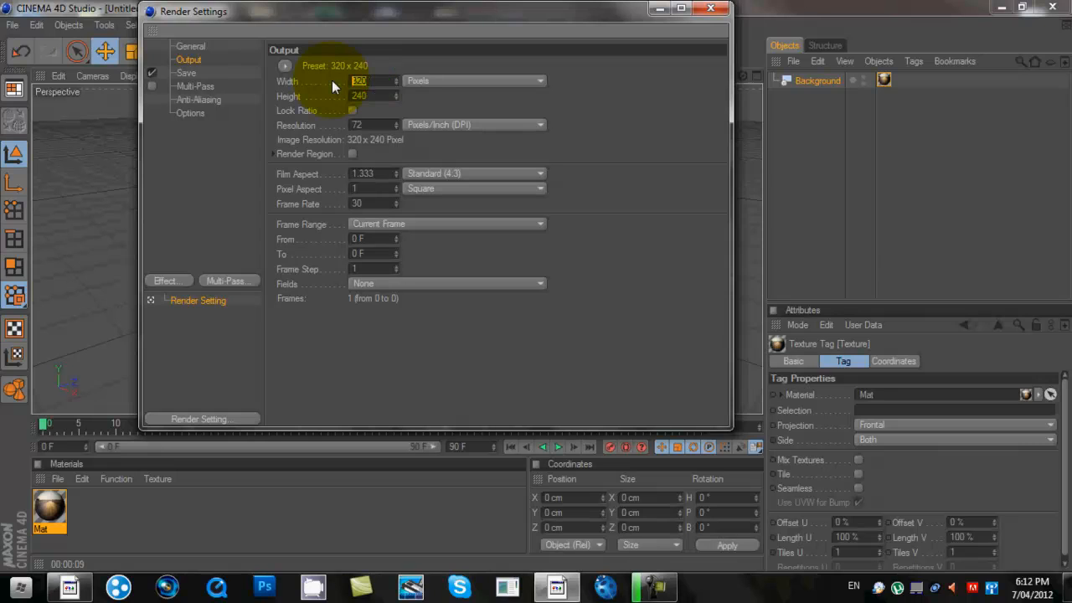
type("1366")
key("Tab")
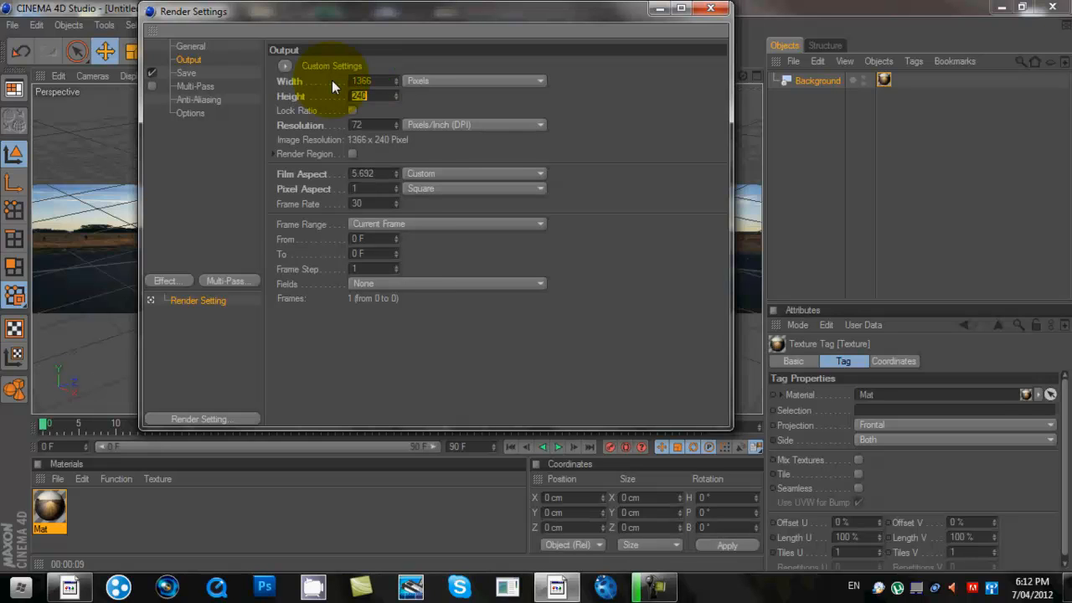
type("768")
key("Return")
left_click(703, 10)
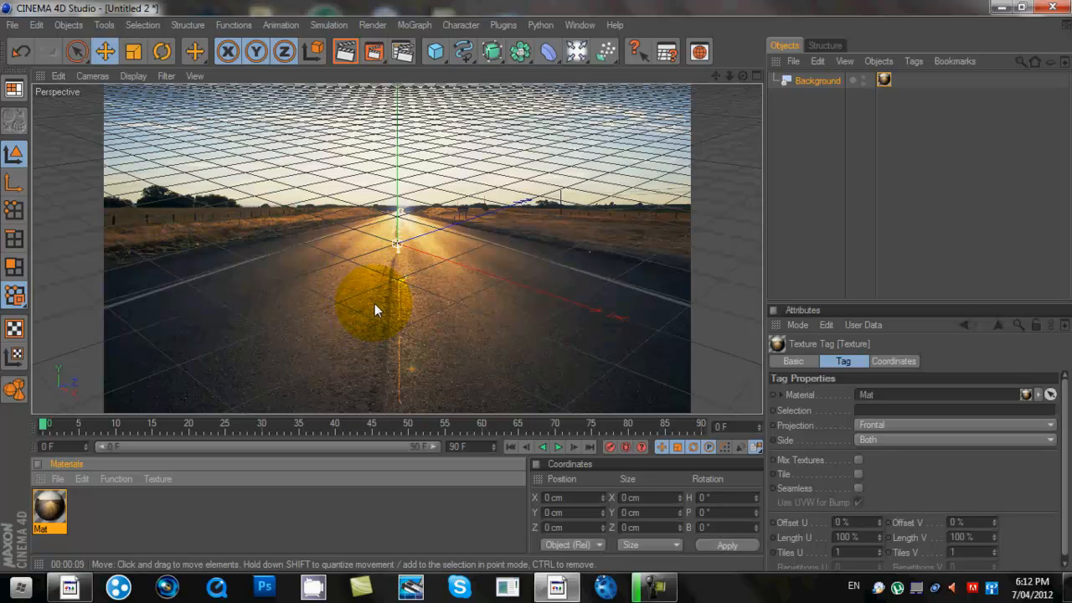
- Add a Plane object and a MoText object to the scene
left_click_drag(439, 52, 564, 74)
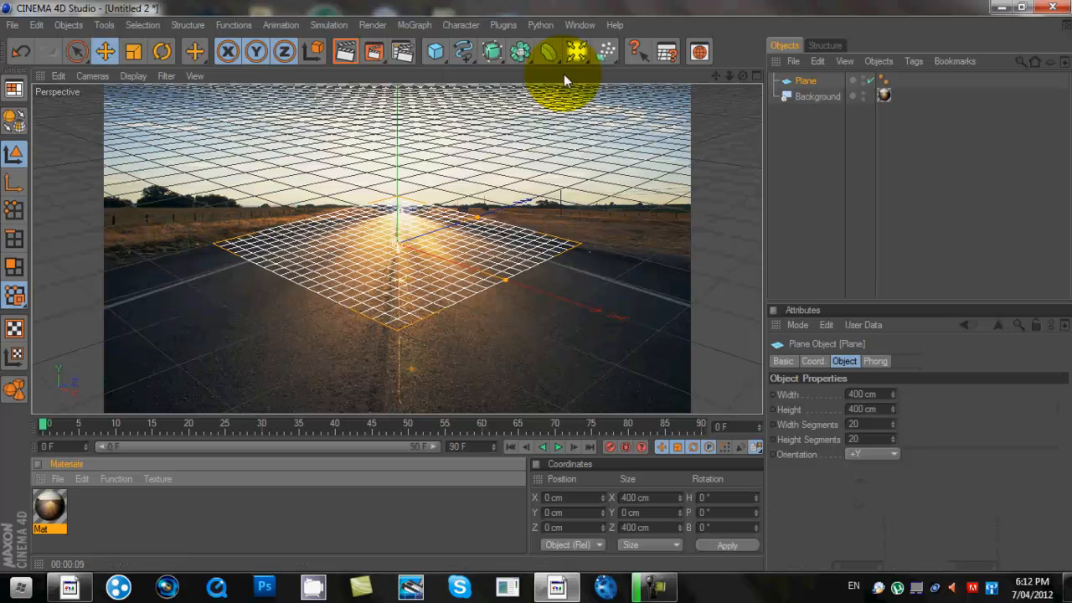
left_click(415, 25)
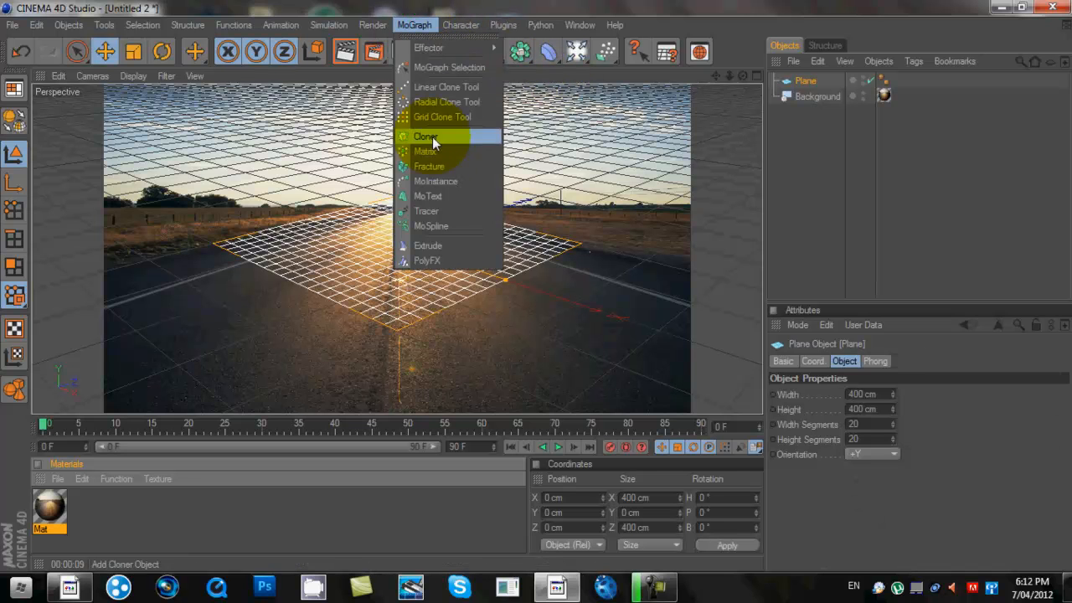
left_click(429, 196)
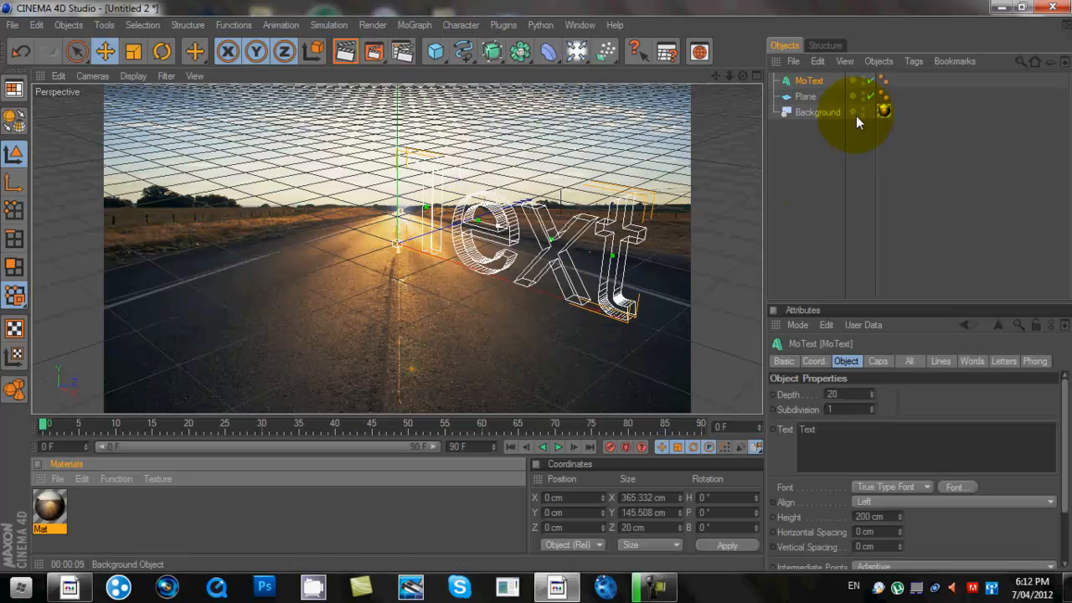
- Rotate the MoText and Plane together about 46.9° around the vertical axis
left_click_drag(980, 76, 787, 98)
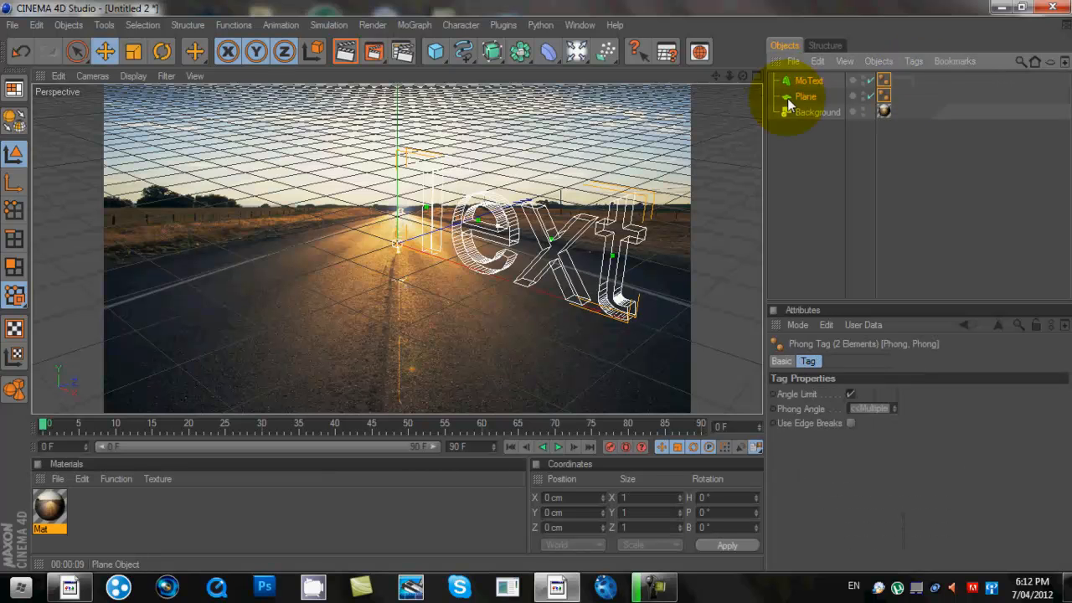
left_click(161, 52)
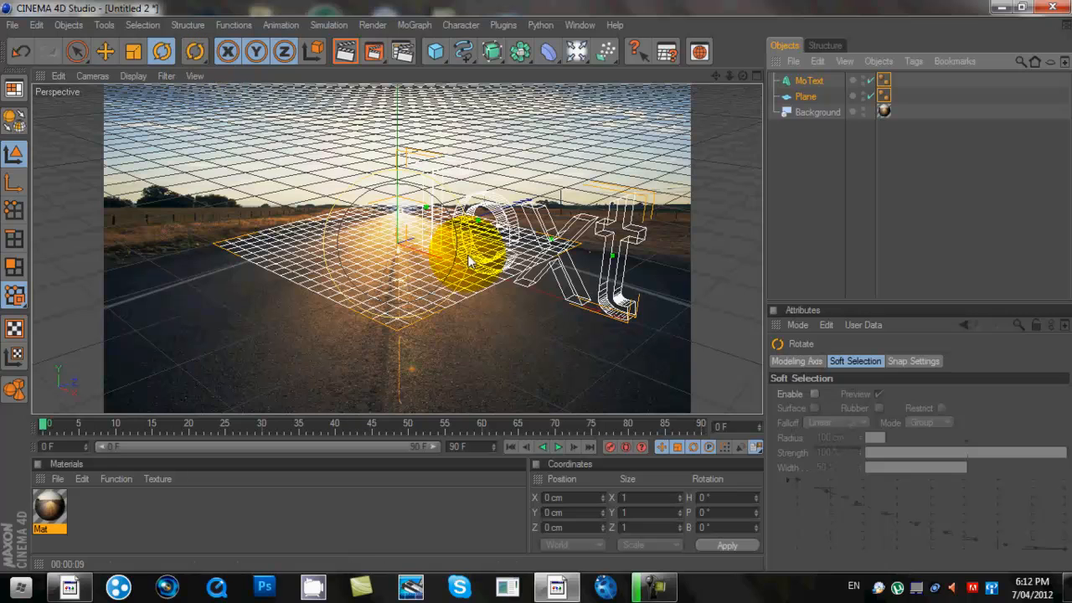
left_click_drag(396, 186, 573, 190)
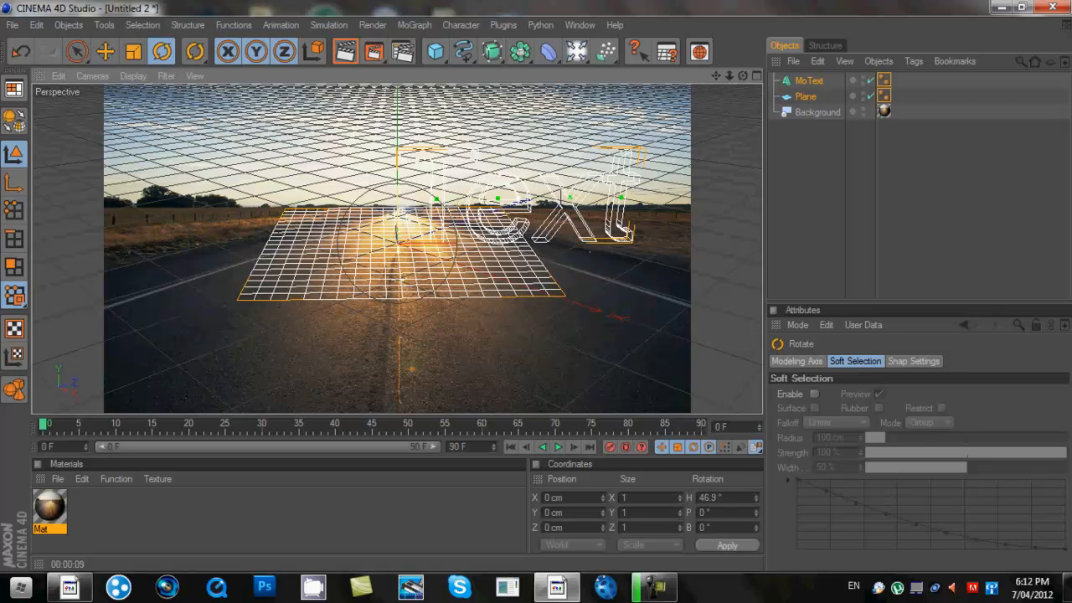
- Move the text and plane down, to the left, and back in depth
left_click(105, 52)
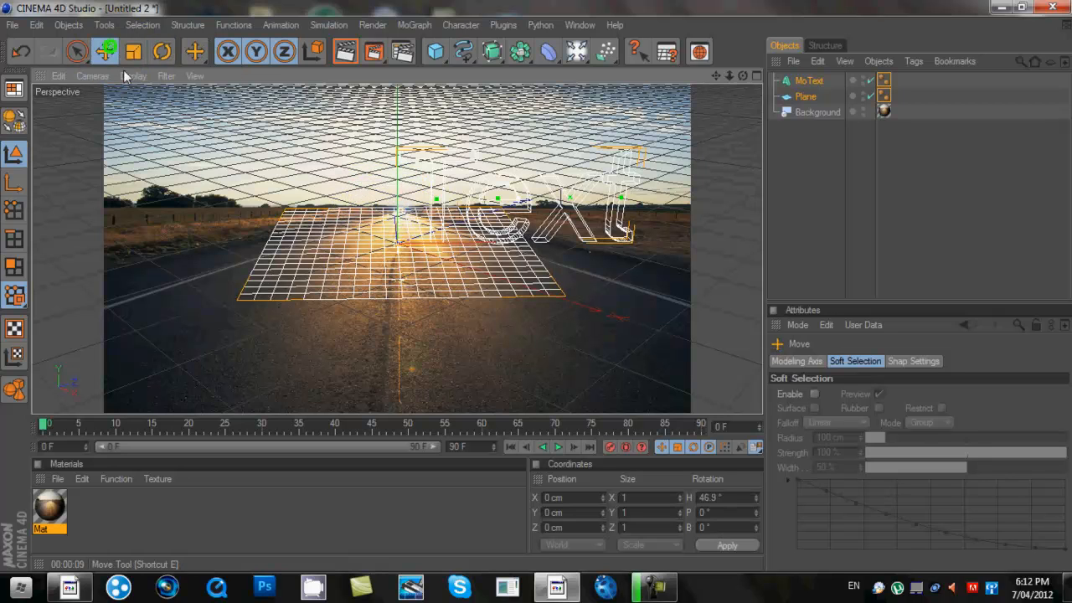
left_click_drag(396, 170, 397, 233)
left_click_drag(444, 300, 403, 302)
left_click_drag(536, 284, 442, 300)
left_click_drag(270, 280, 295, 276)
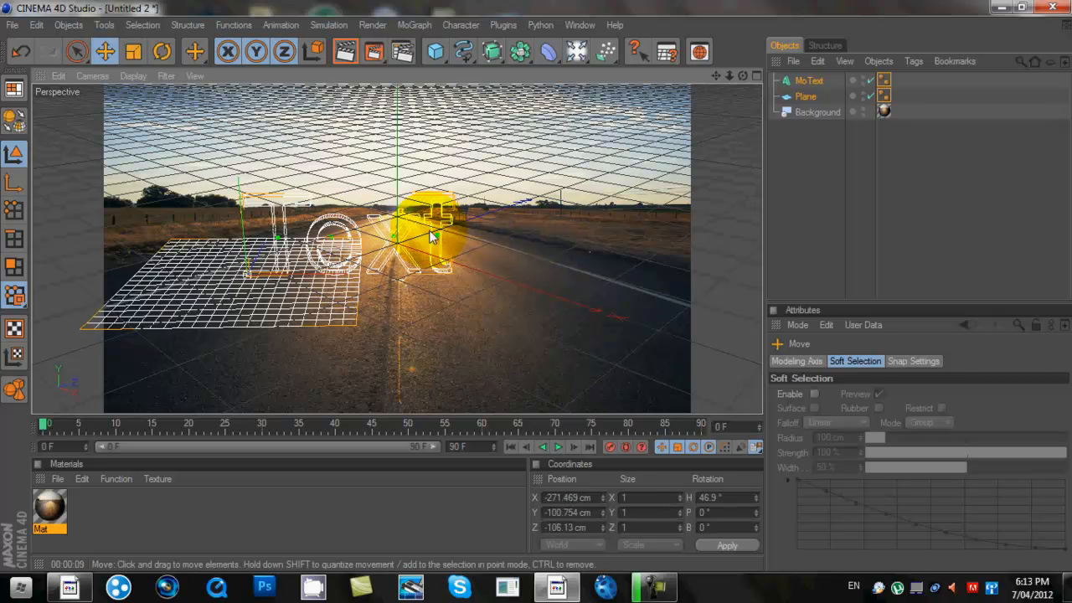
left_click(813, 81)
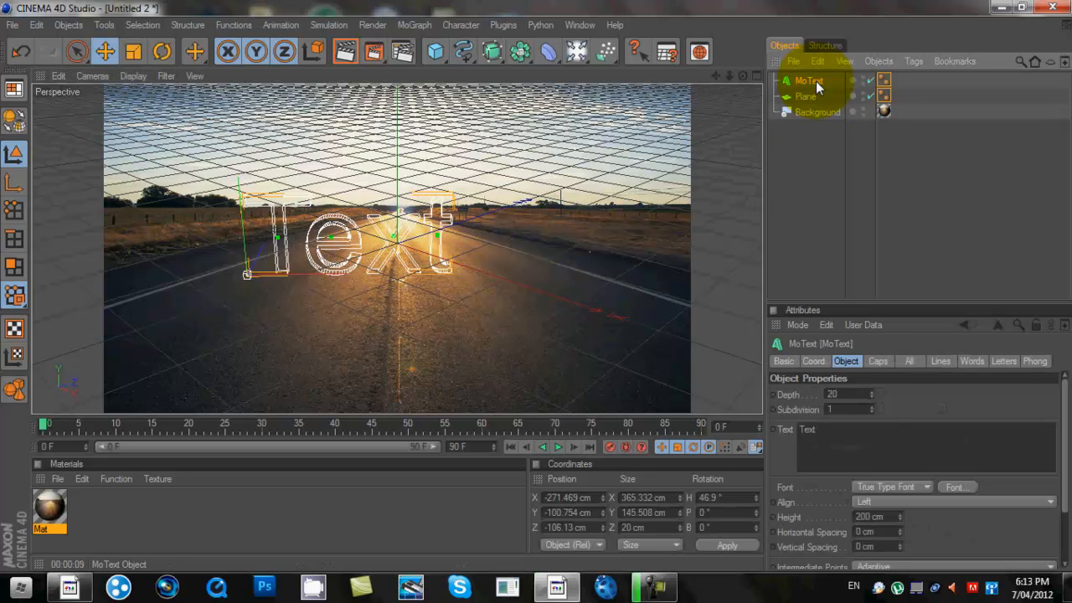
- Change the MoText to read 'Tutorial' in the Criovision Bold font
left_click(785, 361)
left_click(843, 361)
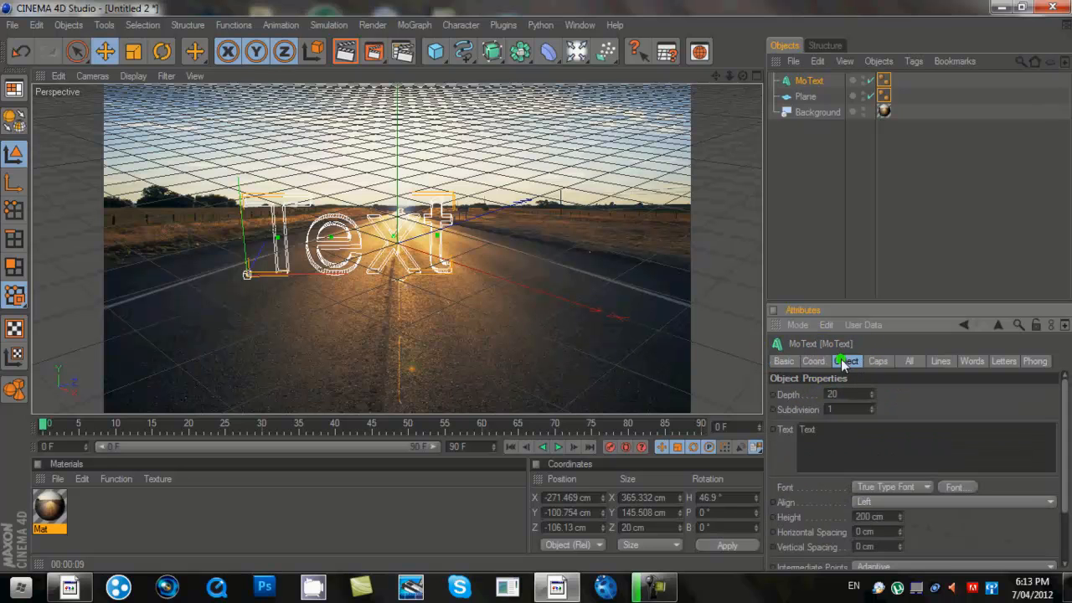
double_click(804, 429)
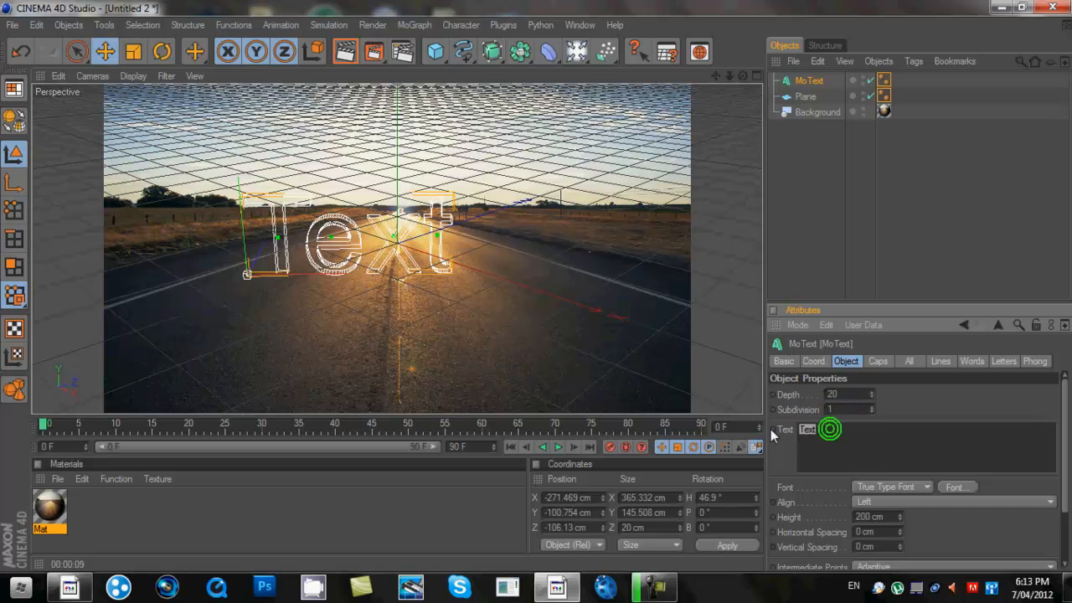
key("BackSpace")
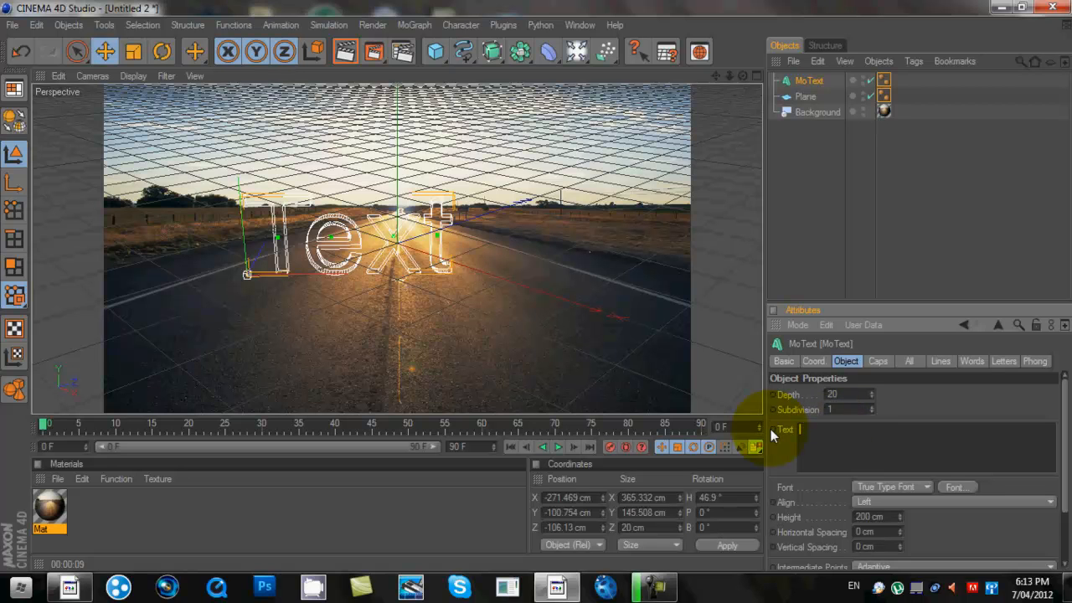
type("Tutorial")
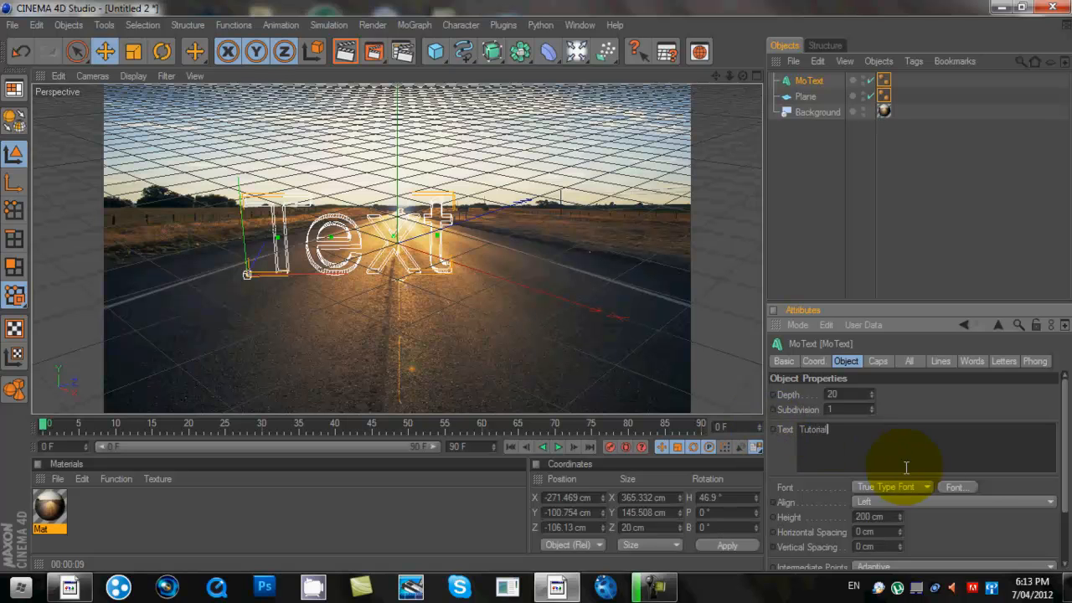
left_click(956, 486)
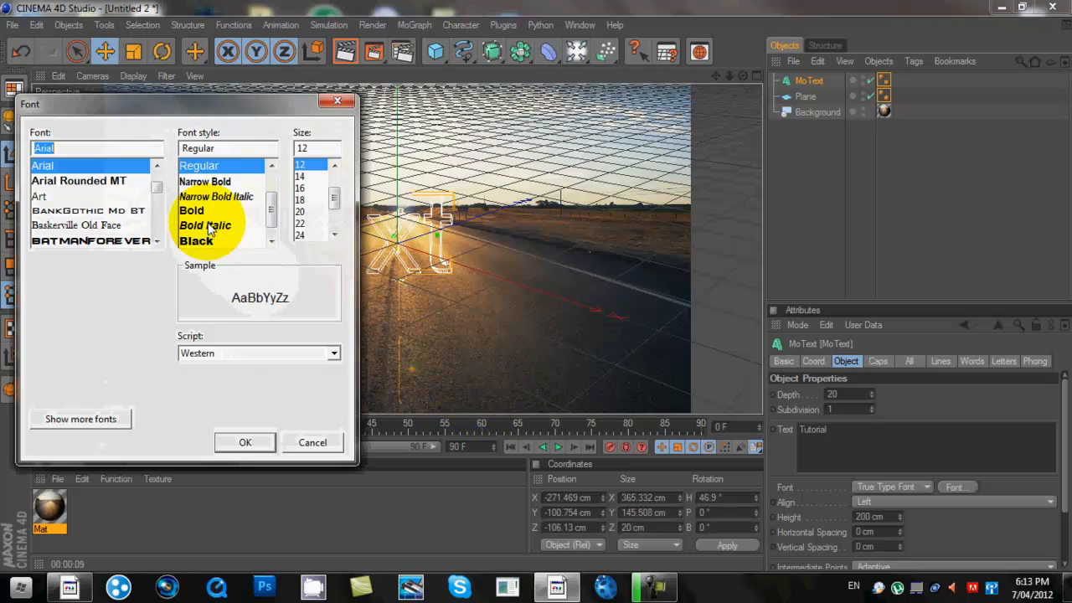
left_click_drag(155, 187, 155, 195)
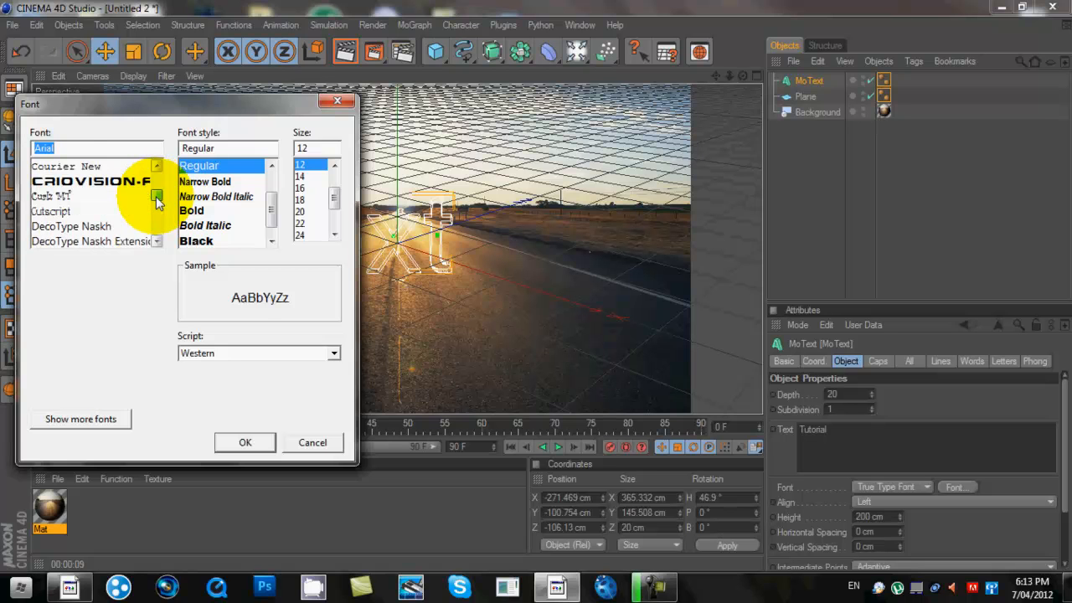
left_click(134, 180)
left_click(236, 438)
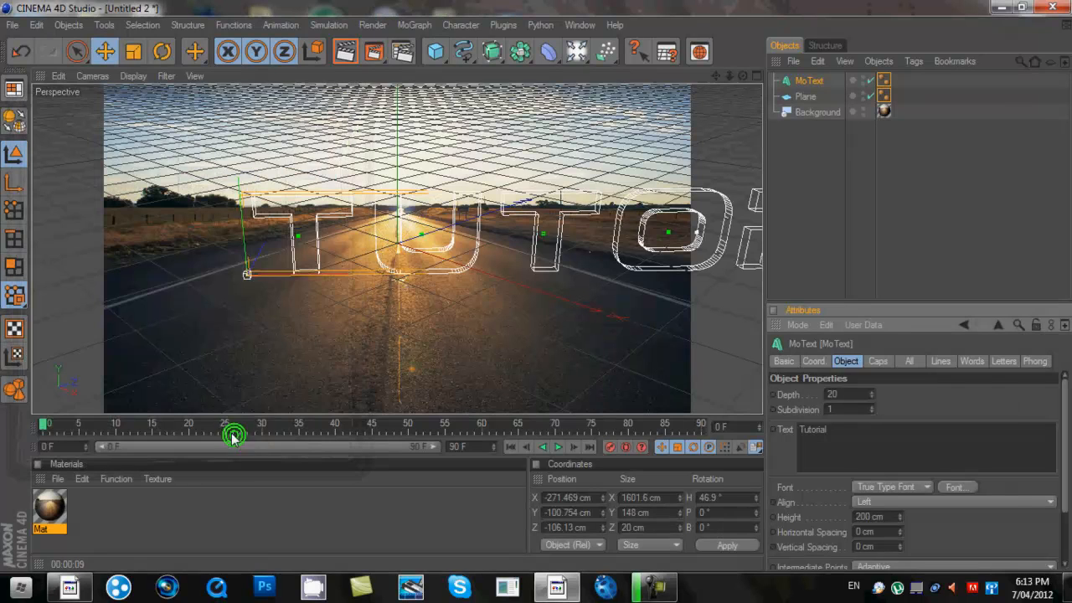
- Scale the Tutorial text and plane down together to sit small on the road
left_click(906, 74)
left_click_drag(906, 75, 791, 95)
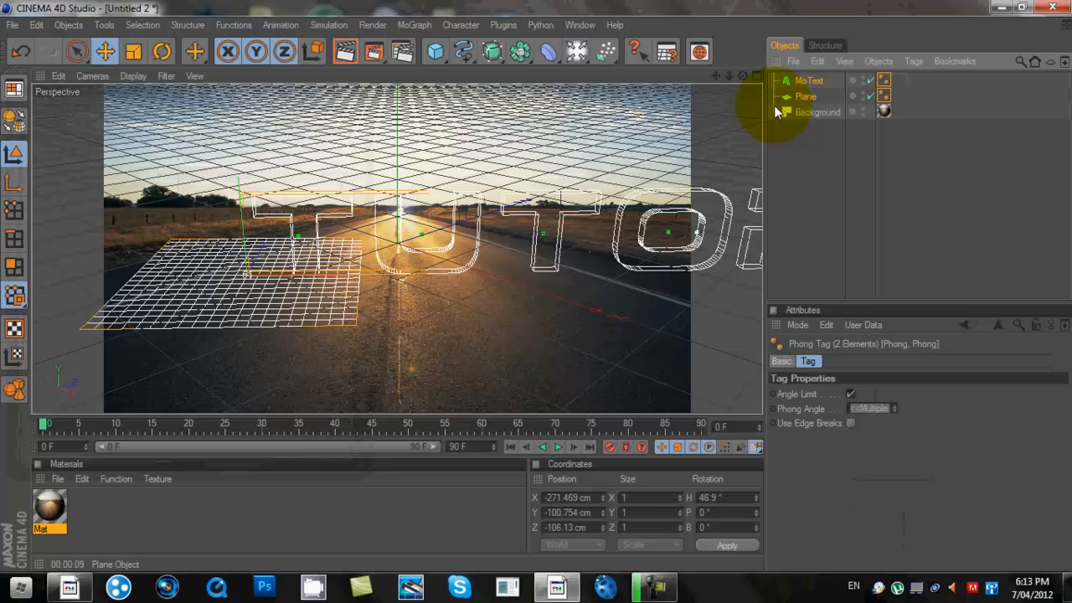
left_click(131, 53)
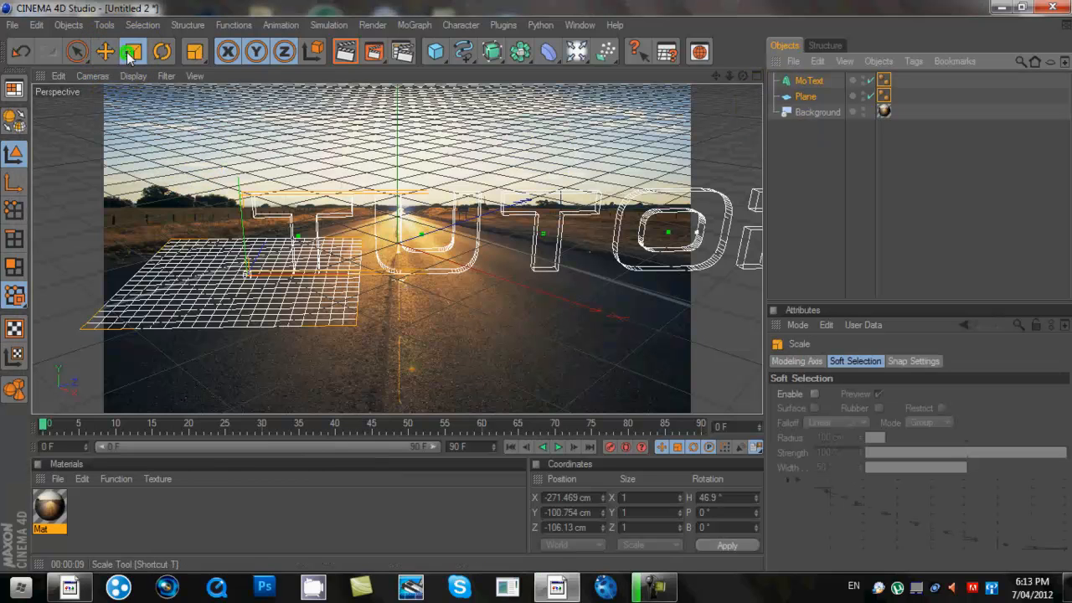
left_click_drag(588, 176, 536, 286)
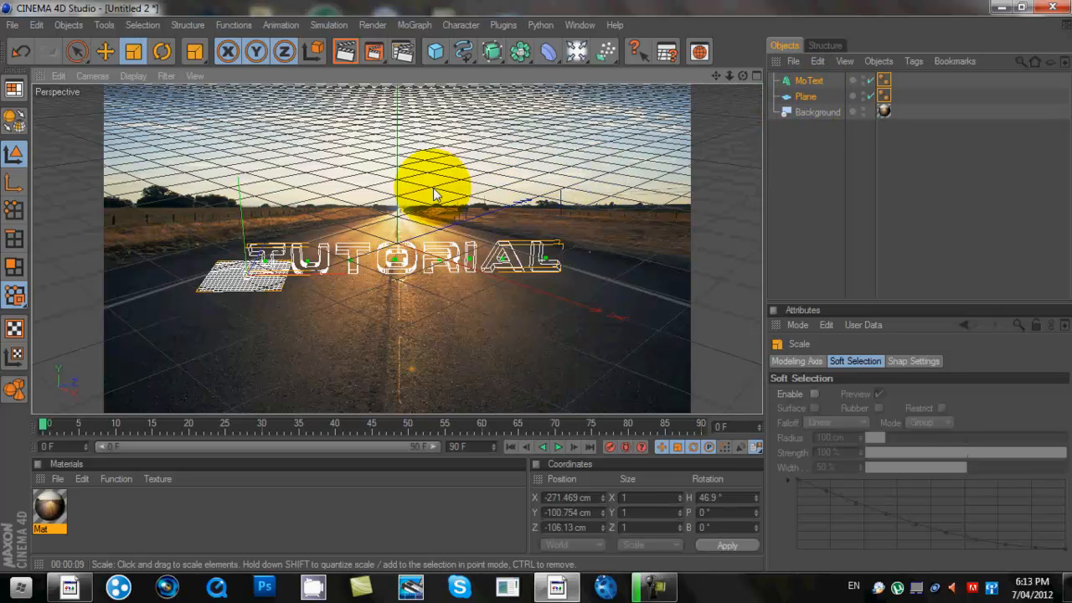
- Stretch the plane wide, reposition it under the text, and deepen it to about 1420 × 924 cm
left_click(941, 161)
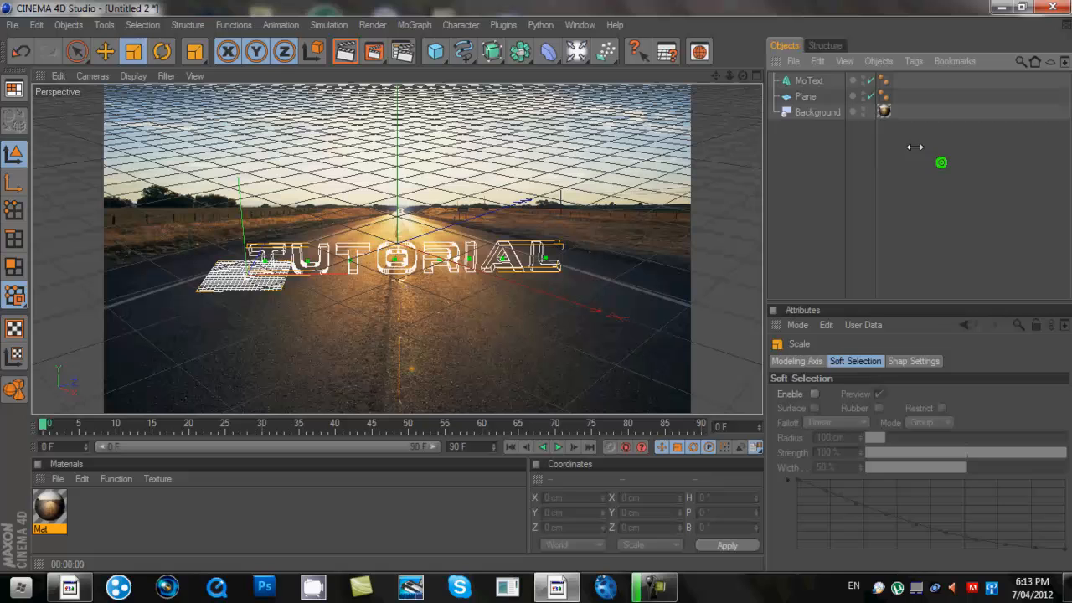
left_click(805, 97)
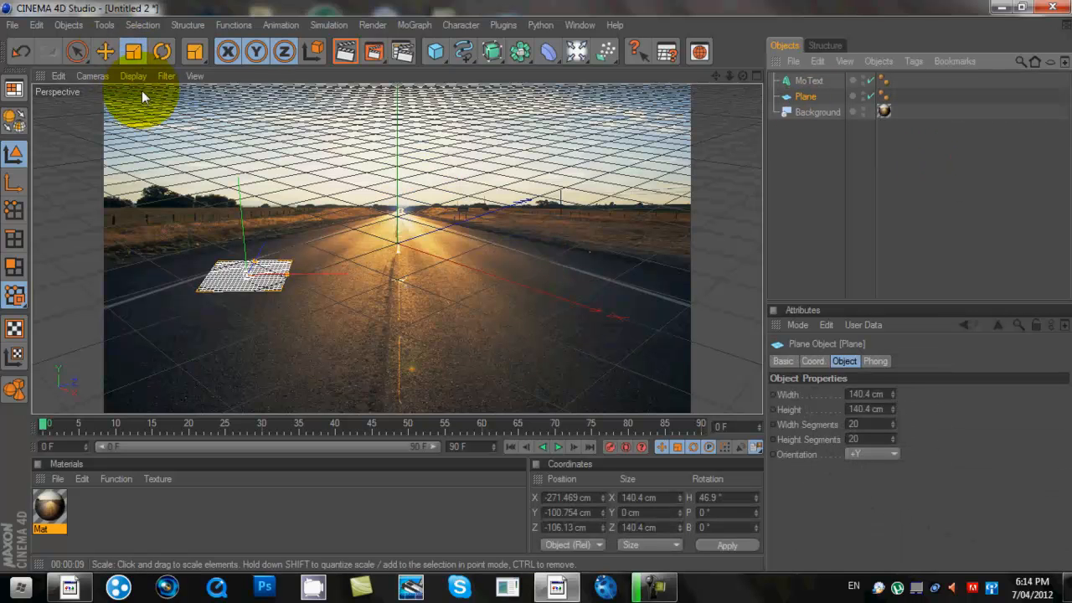
left_click_drag(285, 273, 247, 269)
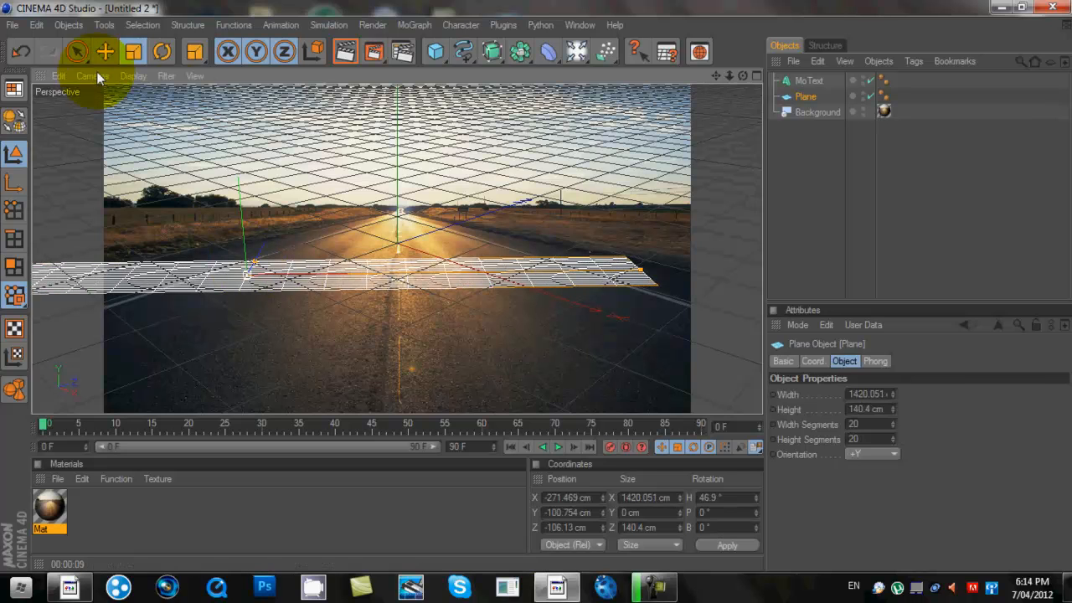
left_click(104, 51)
left_click_drag(276, 275, 429, 272)
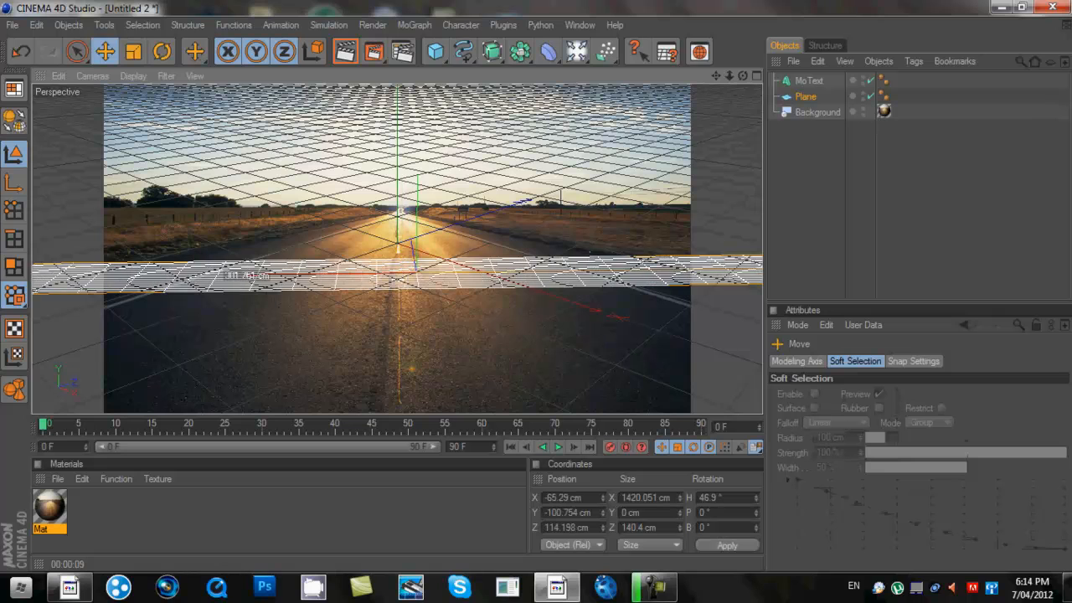
left_click_drag(256, 268, 274, 181)
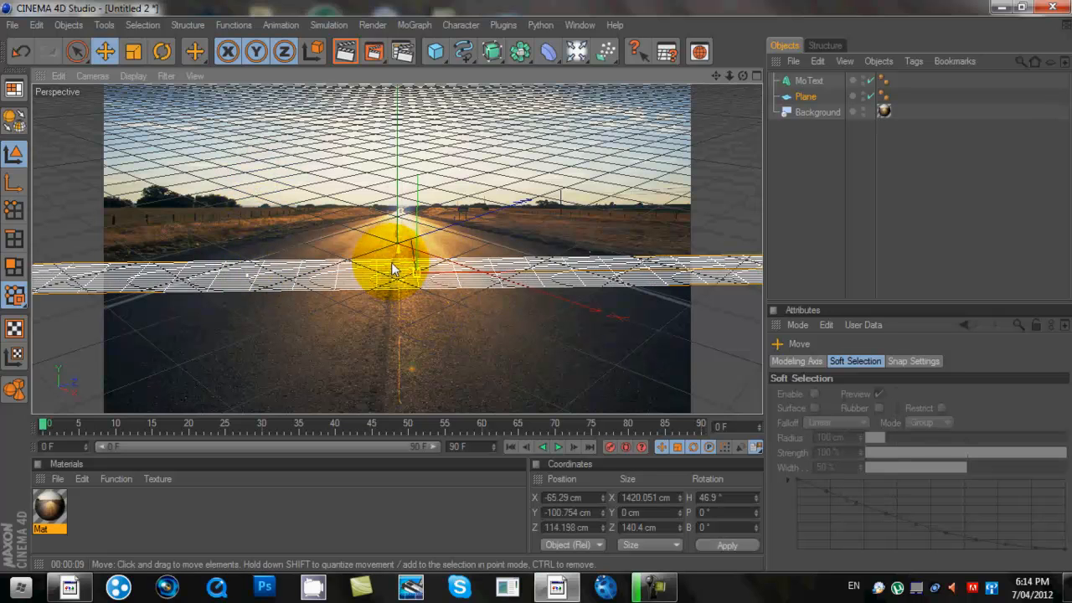
left_click(133, 51)
left_click(134, 52)
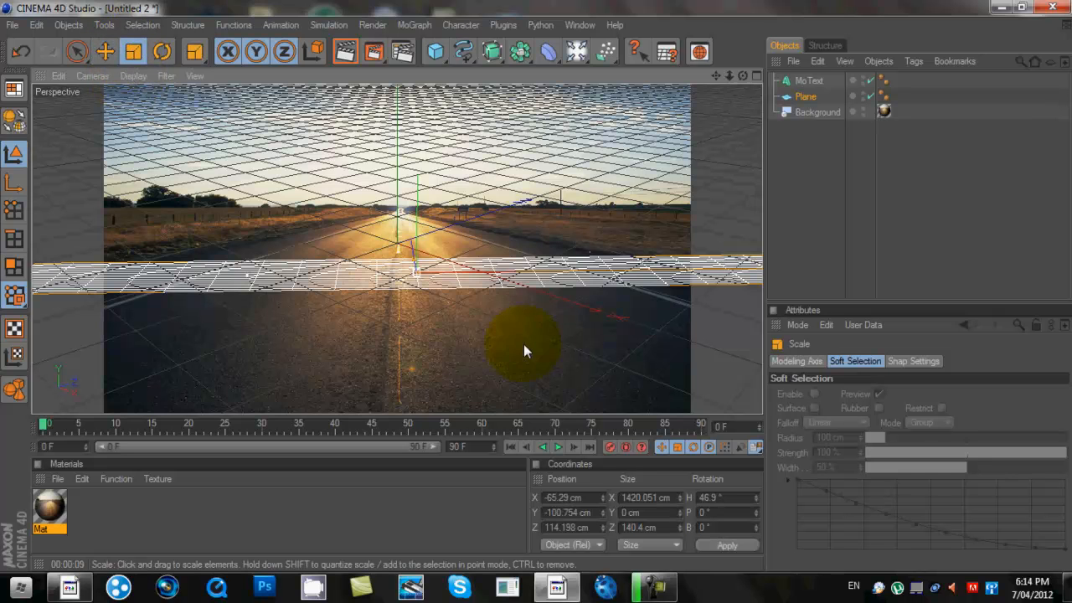
mouse_move(416, 263)
left_mouse_down()
mouse_move(403, 195)
mouse_move(410, 254)
left_mouse_up()
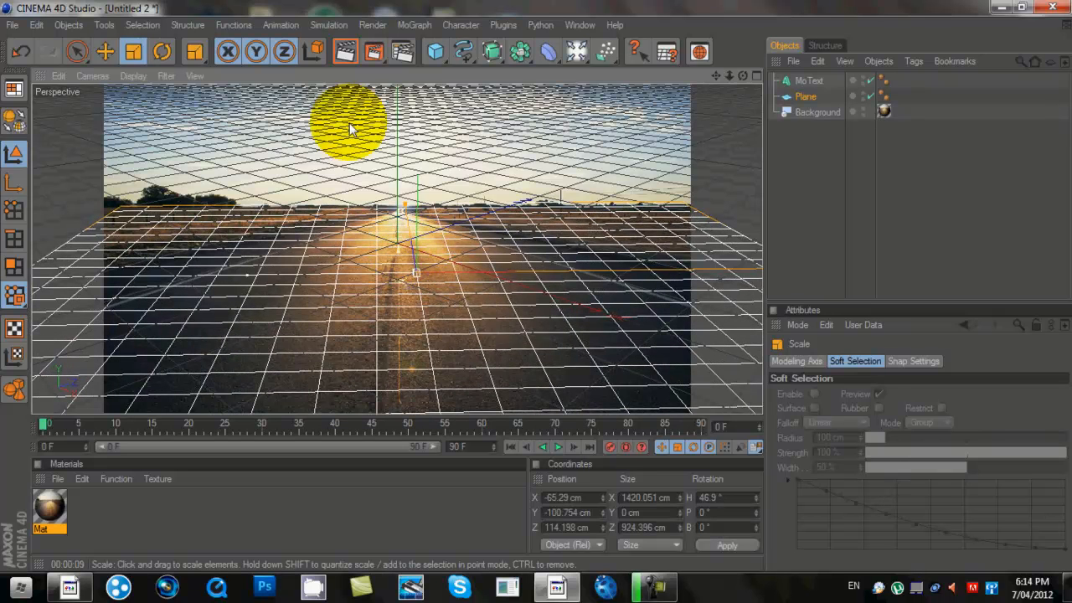
- Copy the Background's Mat texture tag onto the Plane with Frontal projection and re-render
left_click(341, 52)
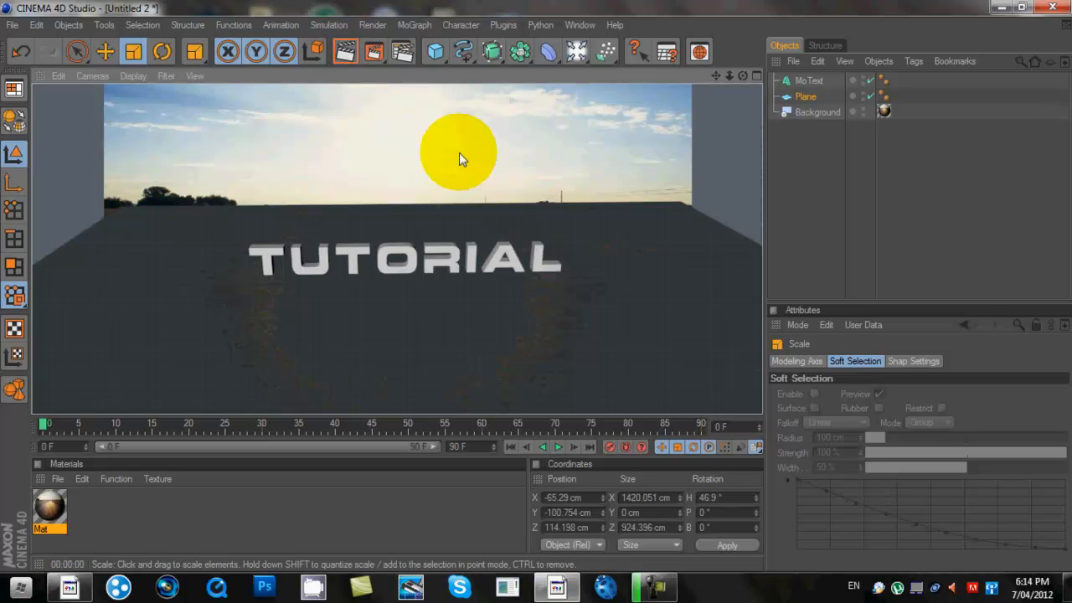
left_click(813, 111)
left_click(884, 110)
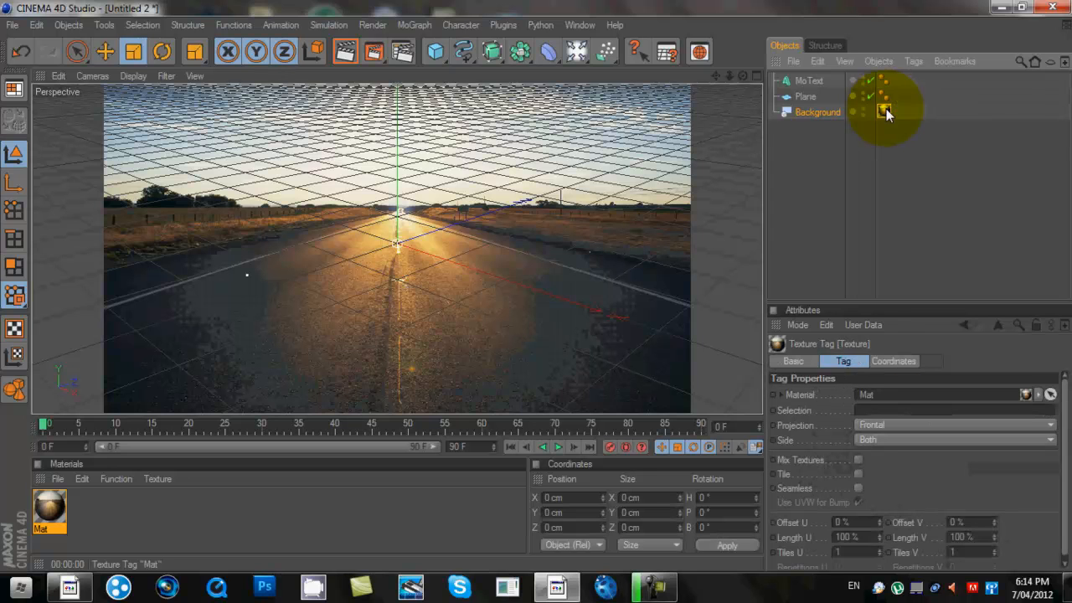
left_click_drag(884, 111, 901, 96, "ctrl")
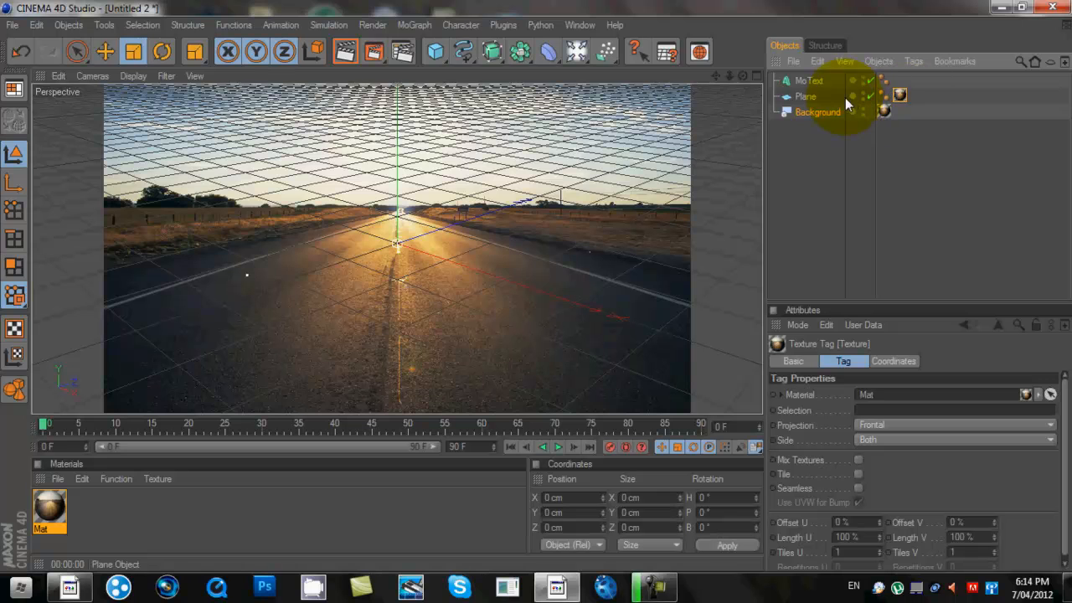
left_click(345, 52)
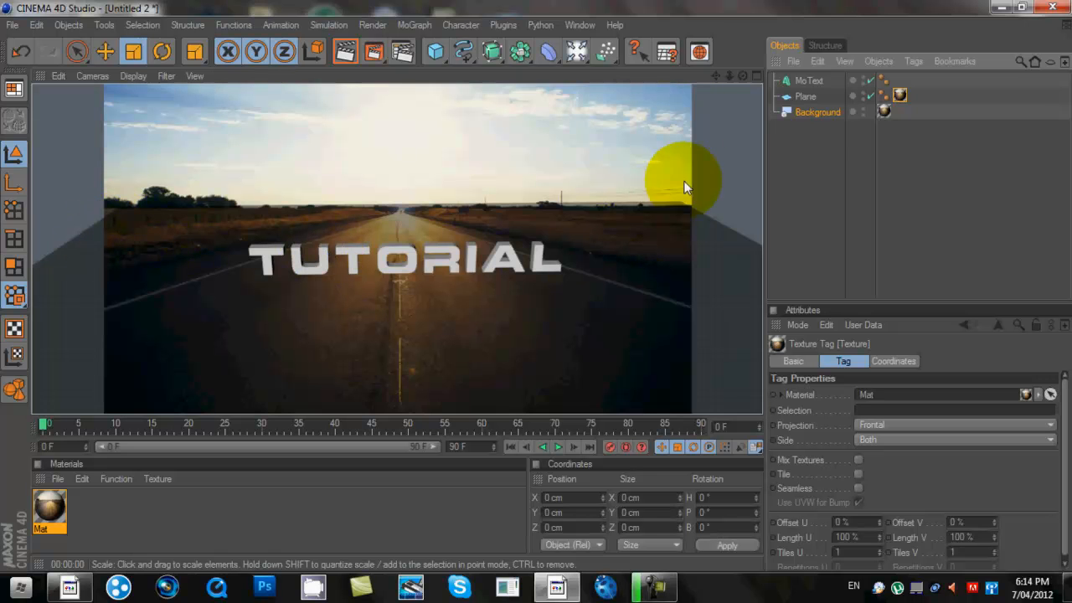
- Add a Compositing tag with Compositing Background on to the plane, render, and create material Mat.1
left_click(813, 97)
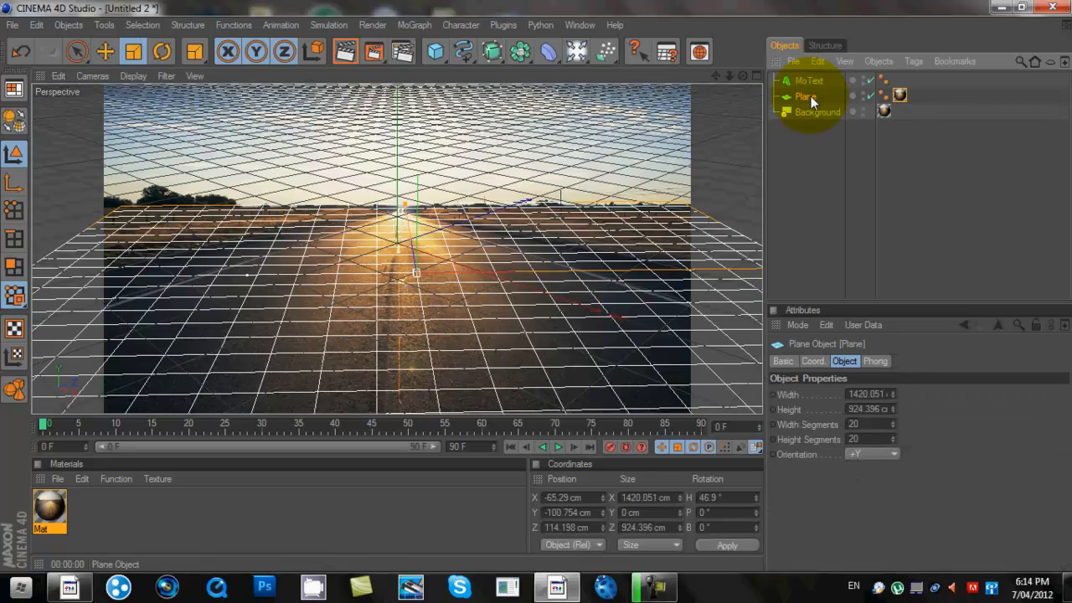
left_click(920, 62)
mouse_move(946, 85)
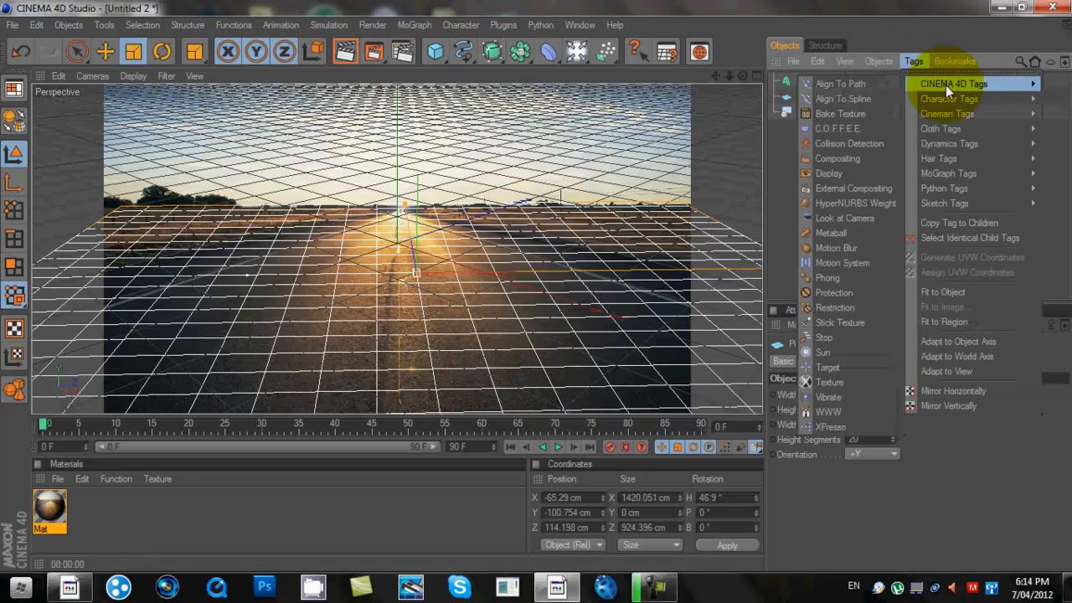
left_click(844, 158)
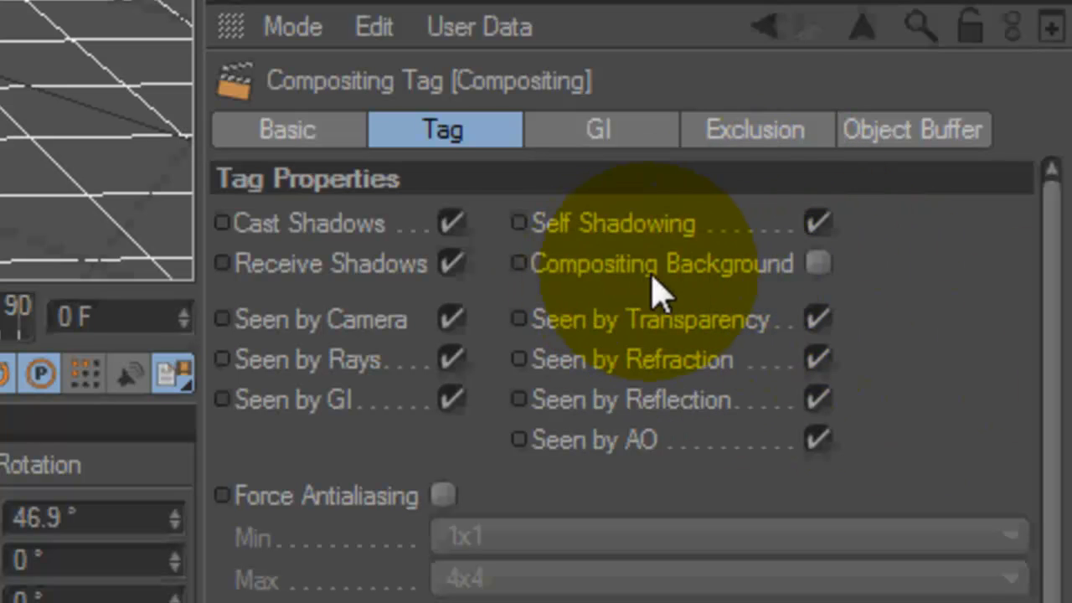
left_click(820, 265)
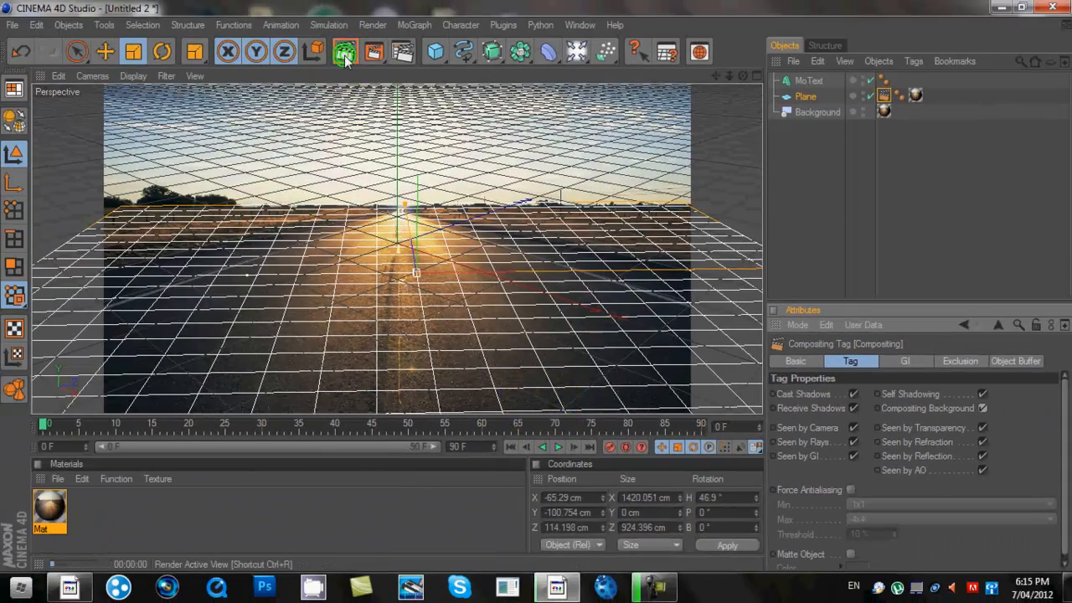
left_click(345, 53)
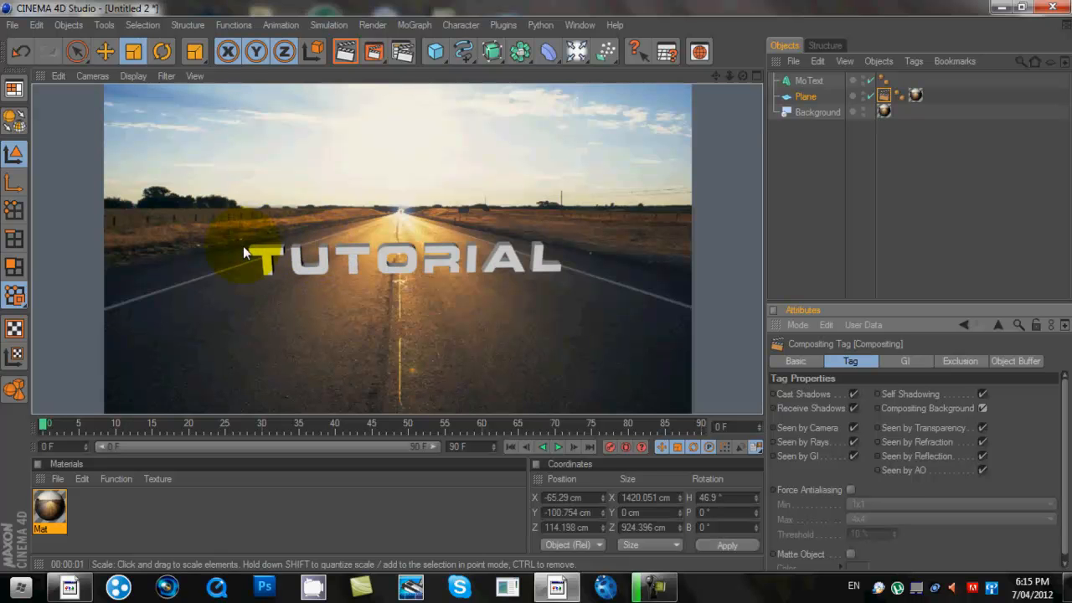
double_click(140, 514)
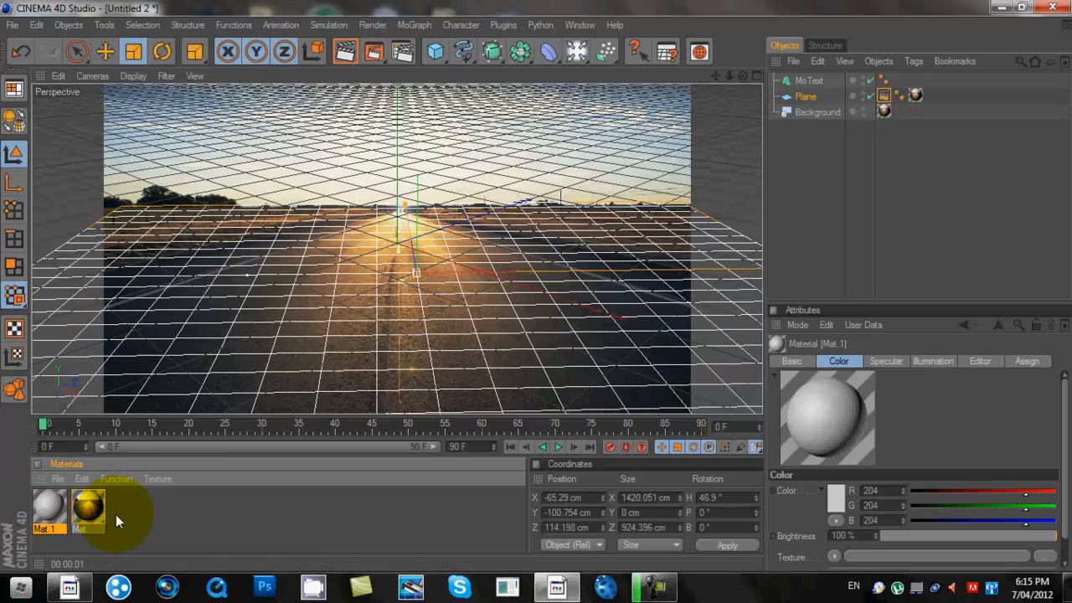
- Deselect the plane and open Render Settings from the Render menu
left_click(809, 131)
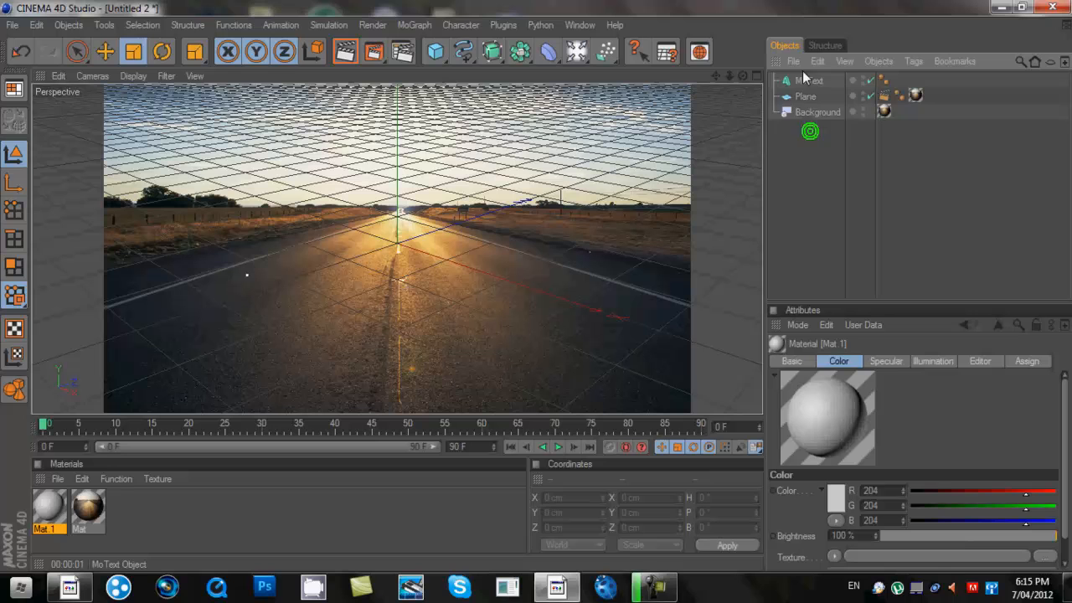
left_click(374, 25)
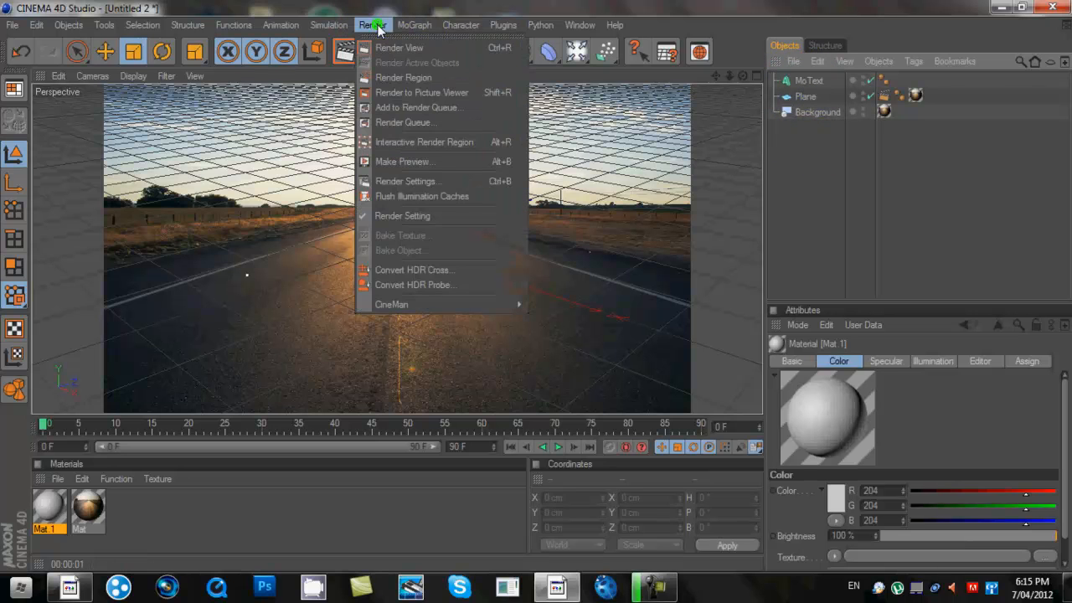
left_click(428, 183)
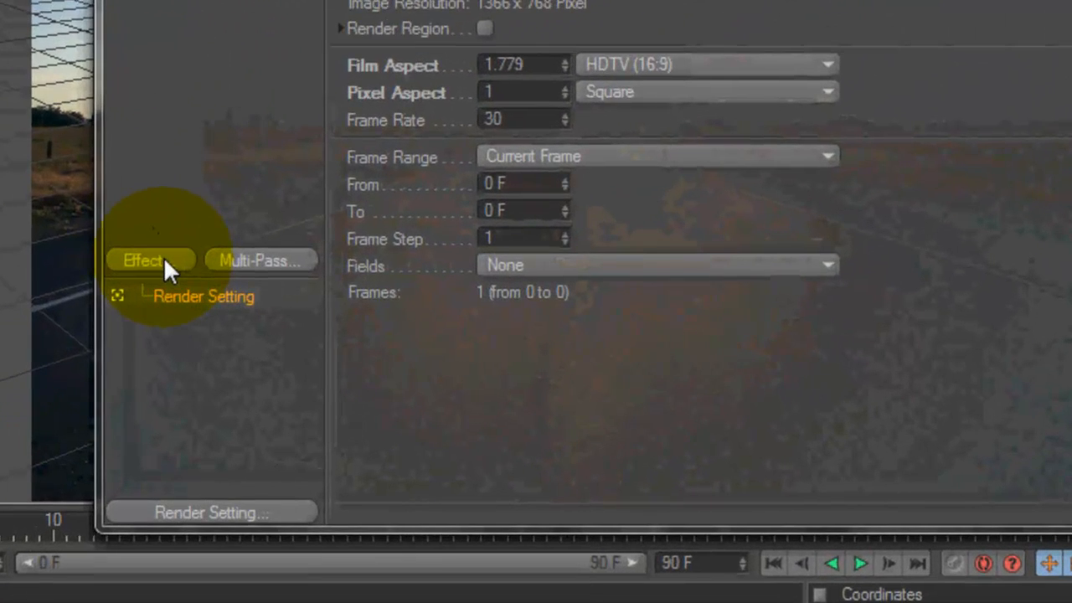
- Add the Ambient Occlusion effect with a Maximum Ray Length of 160 cm
left_click(163, 256)
left_click(245, 255)
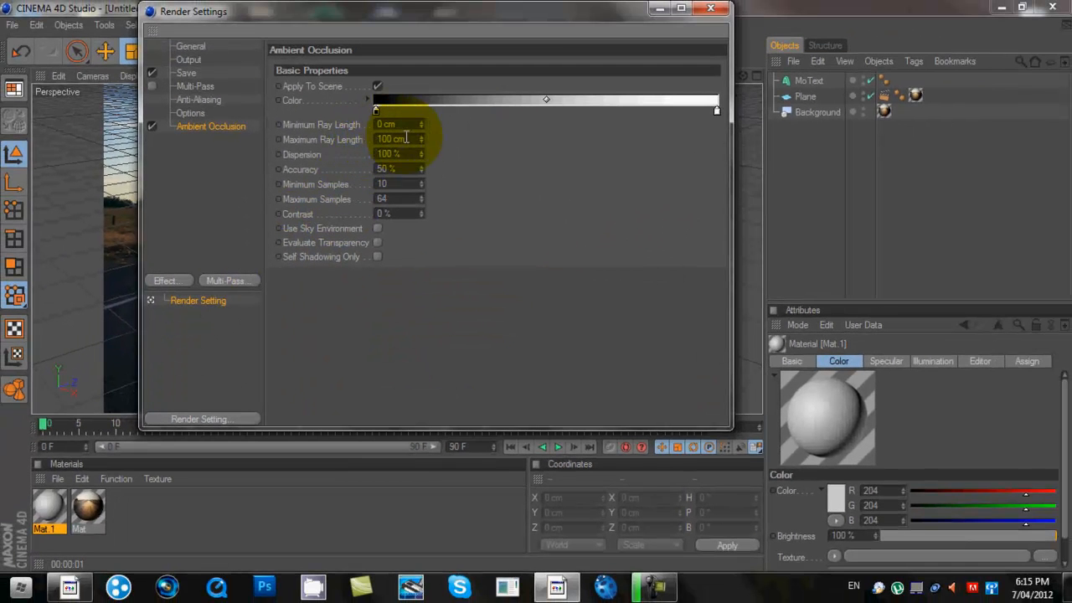
double_click(406, 138)
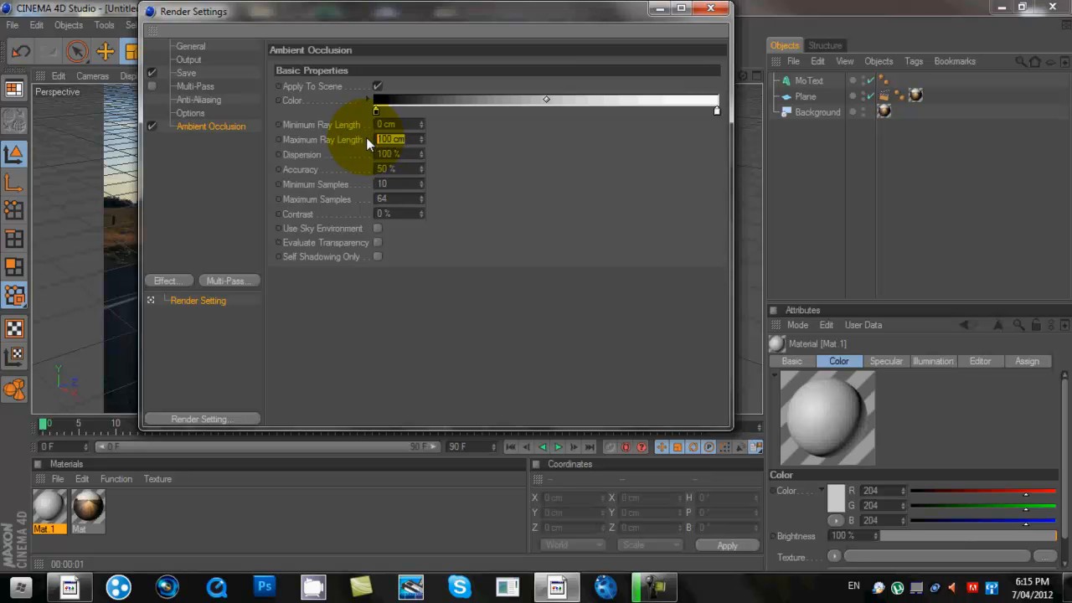
type("160")
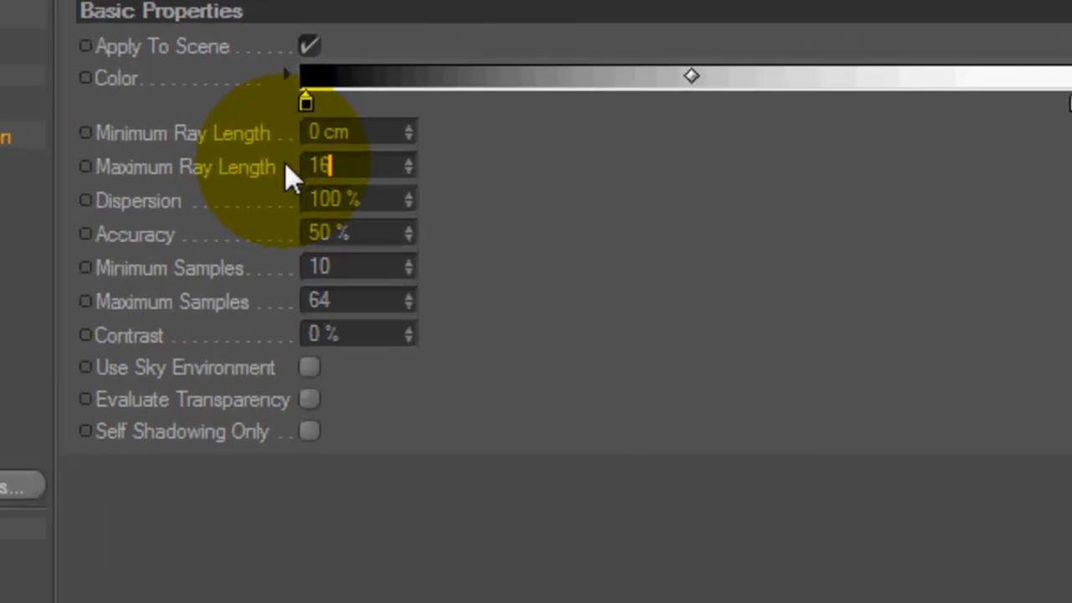
key("Return")
- Set the occlusion Contrast to 40 %, close Render Settings, and render the active view
left_click(383, 339)
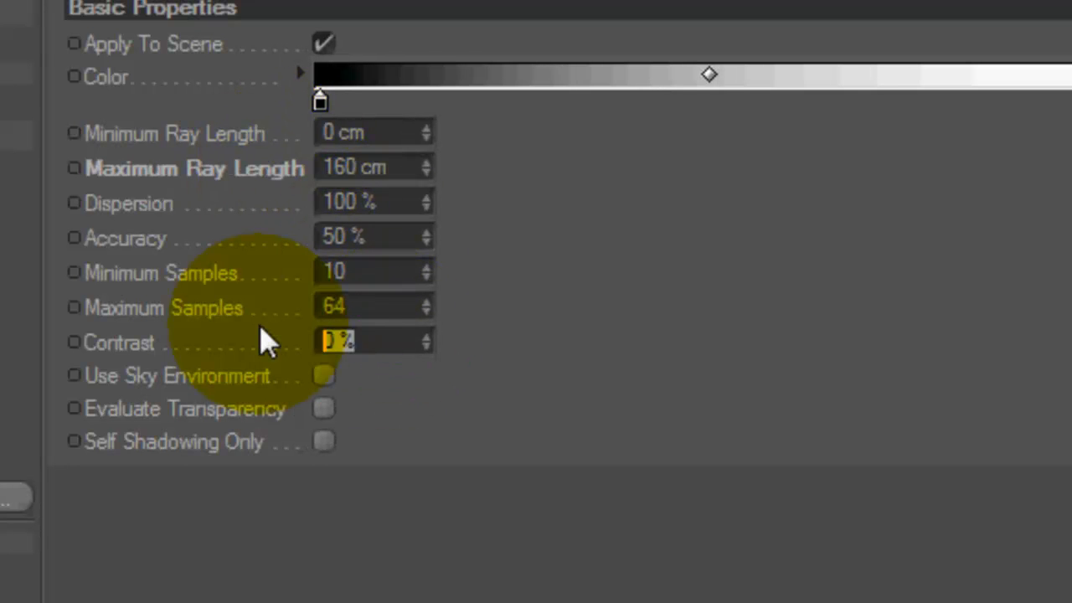
type("40")
key("Return")
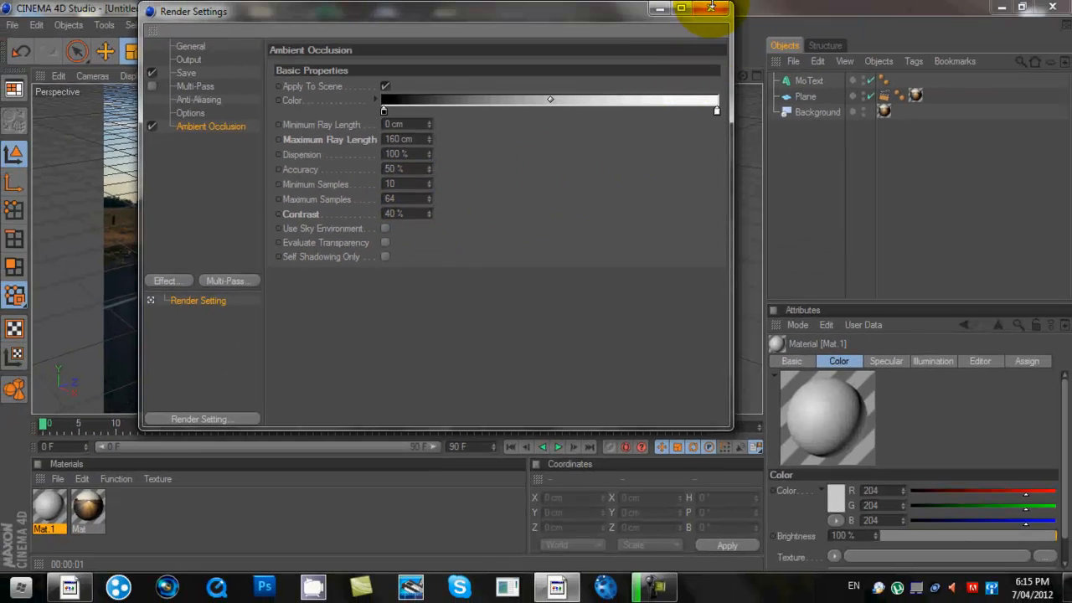
left_click(723, 5)
left_click(346, 53)
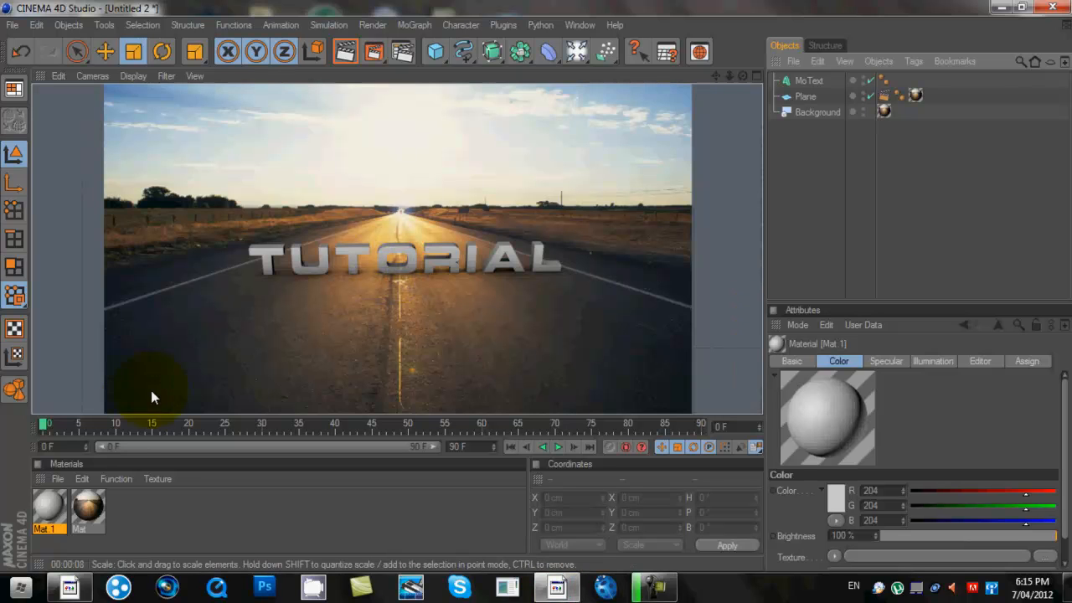
- Make Mat.1 pure white (RGB 255) with colour brightness raised to 130 %
double_click(43, 505)
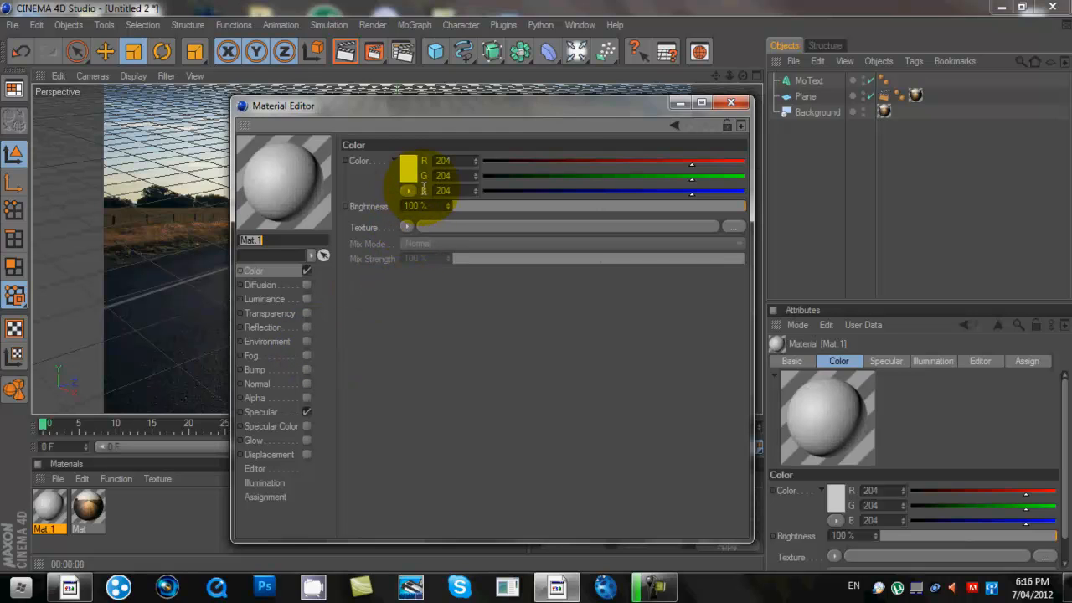
left_click_drag(693, 180, 747, 190)
left_click_drag(692, 167, 747, 162)
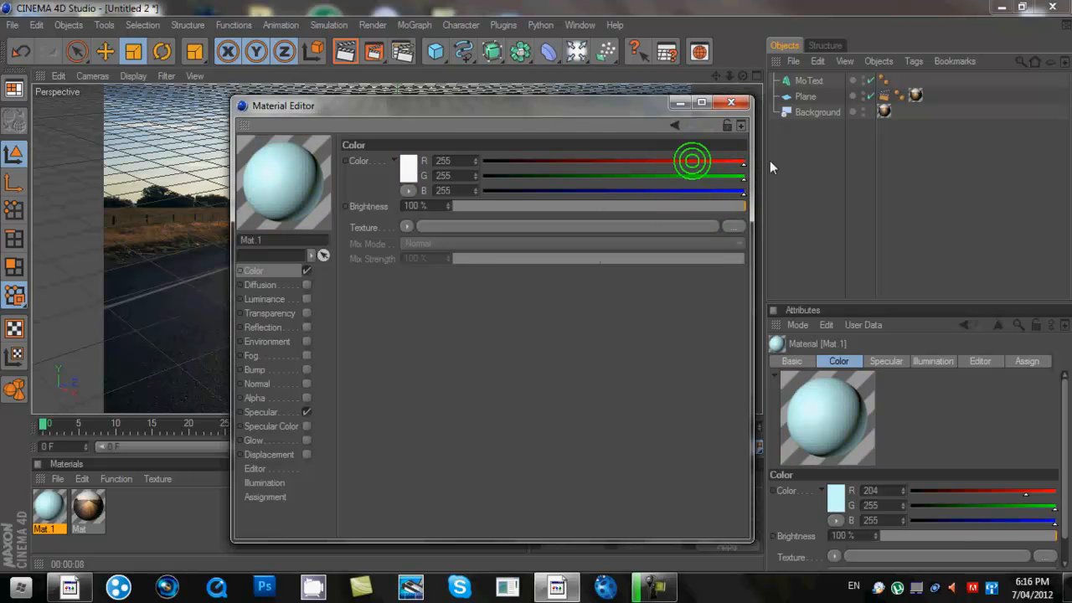
left_click(447, 202)
left_click_drag(447, 201, 448, 211)
left_click(730, 102)
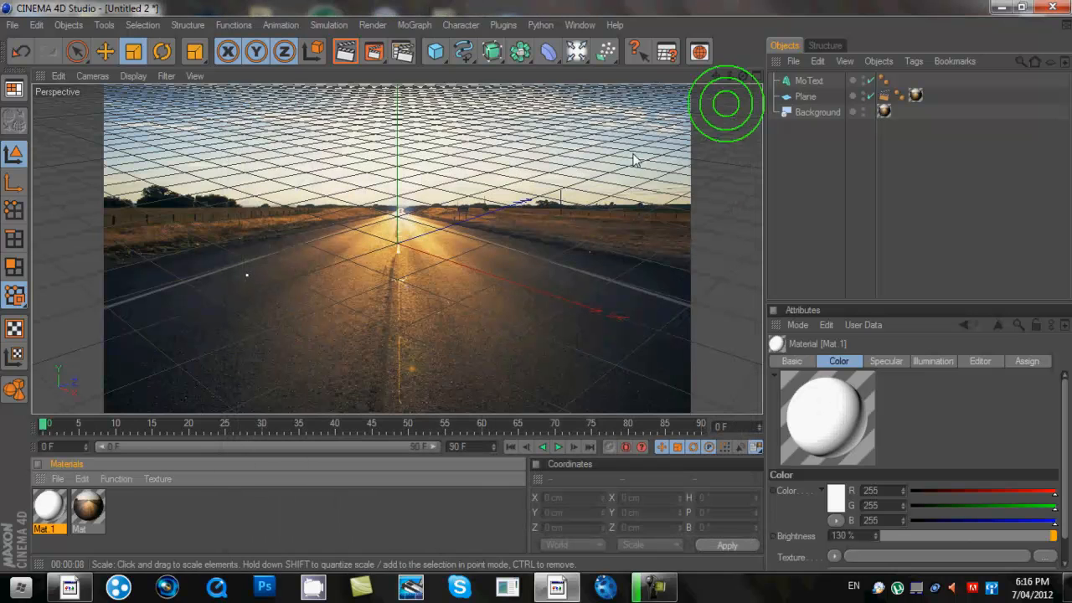
- Apply Mat.1 to the TUTORIAL MoText object without adding a texture image
double_click(48, 509)
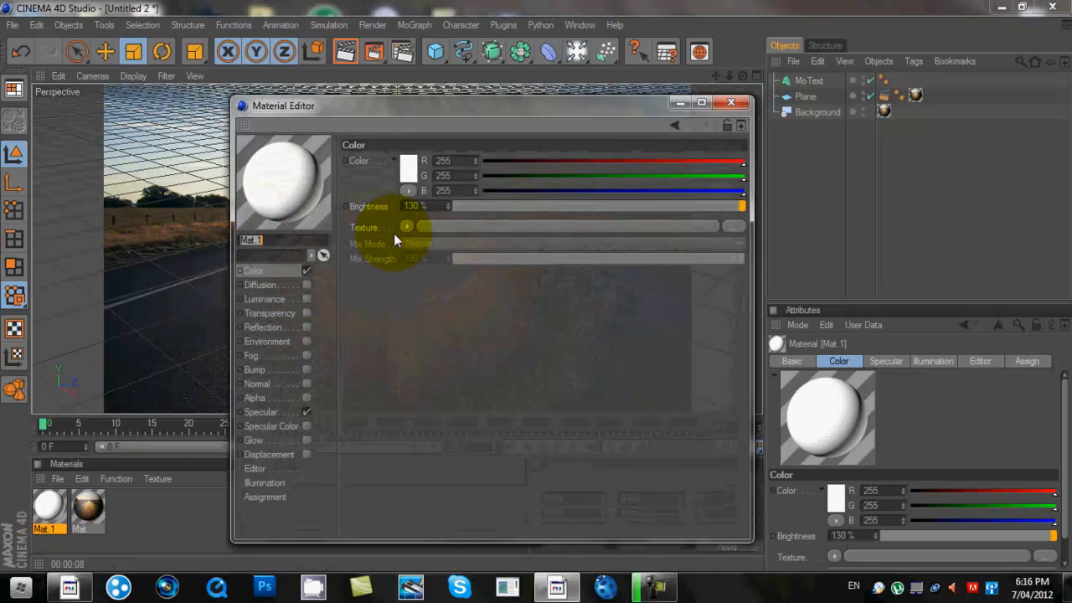
left_click(410, 225)
left_click(429, 241)
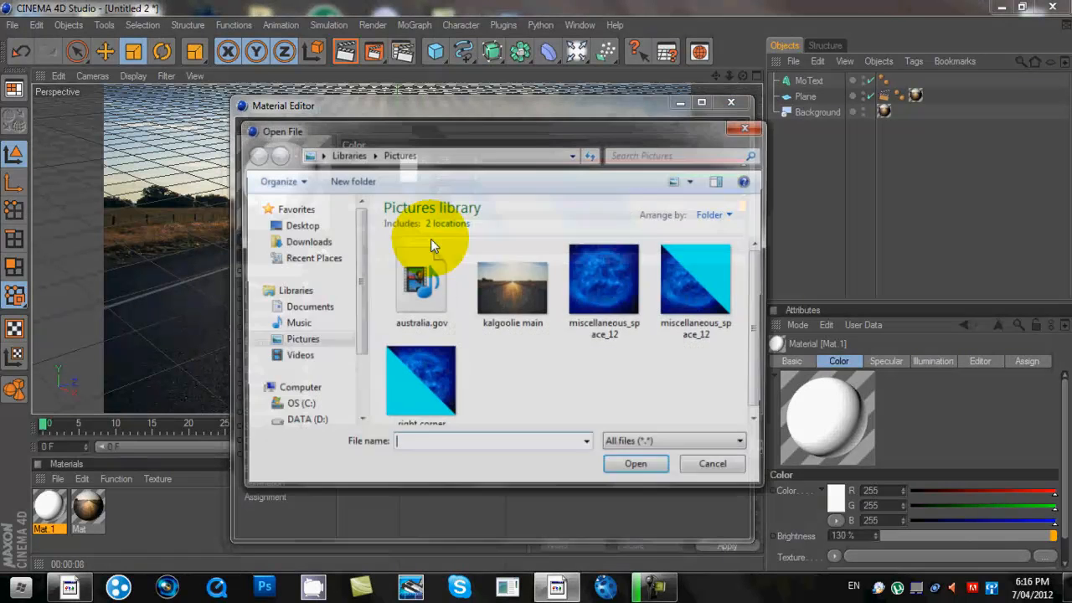
left_click(748, 126)
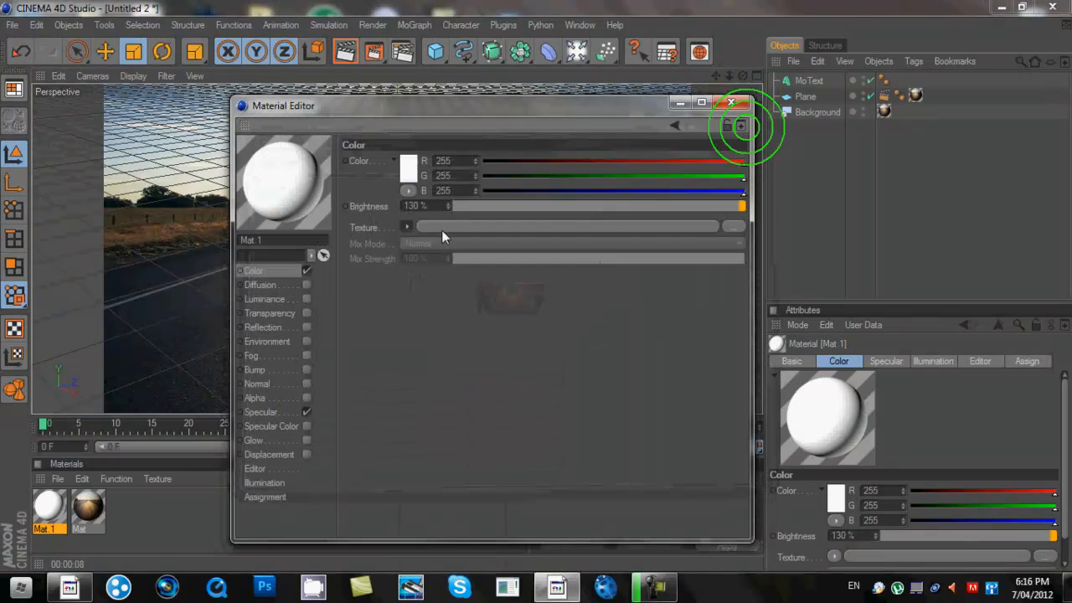
left_click(731, 104)
left_click_drag(49, 508, 813, 75)
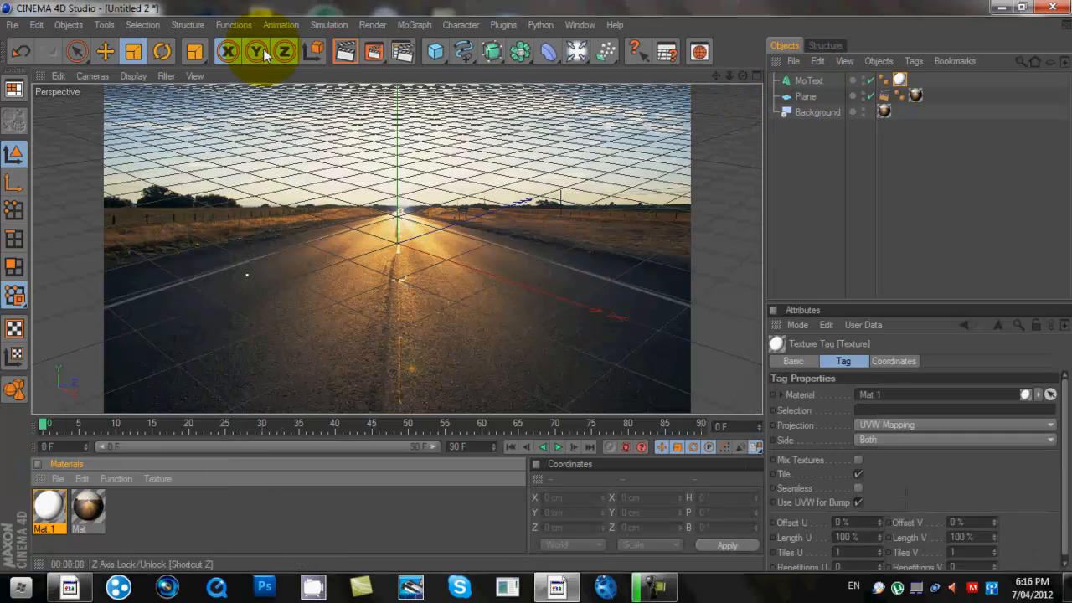
- Render the active view to preview the bright white TUTORIAL text on the road photo
left_click(345, 52)
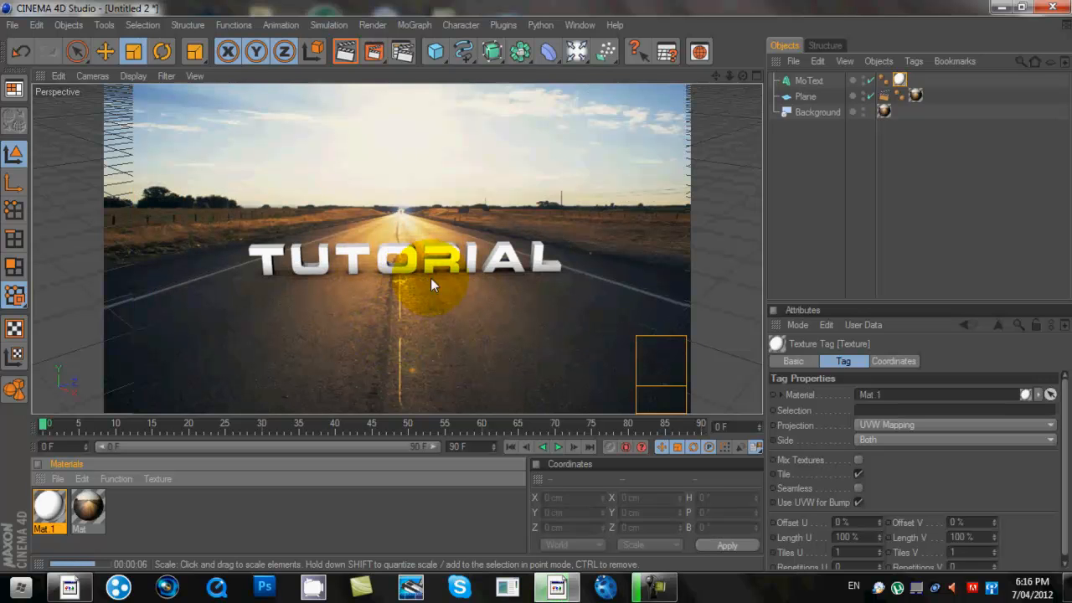
- Add a Light object and move it up and left toward the roadside trees
left_click(575, 52)
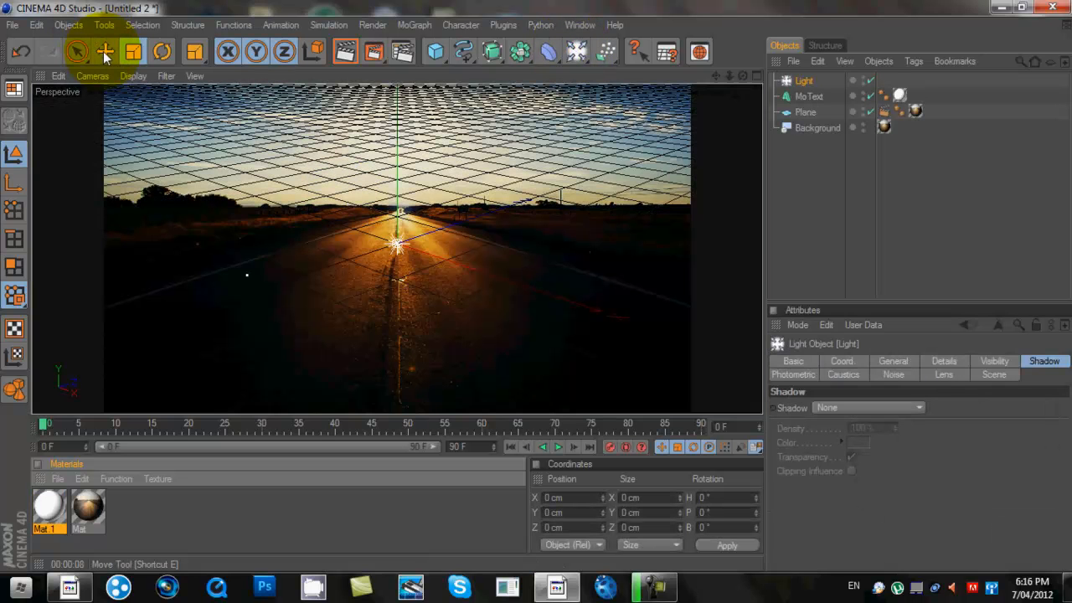
left_click(104, 52)
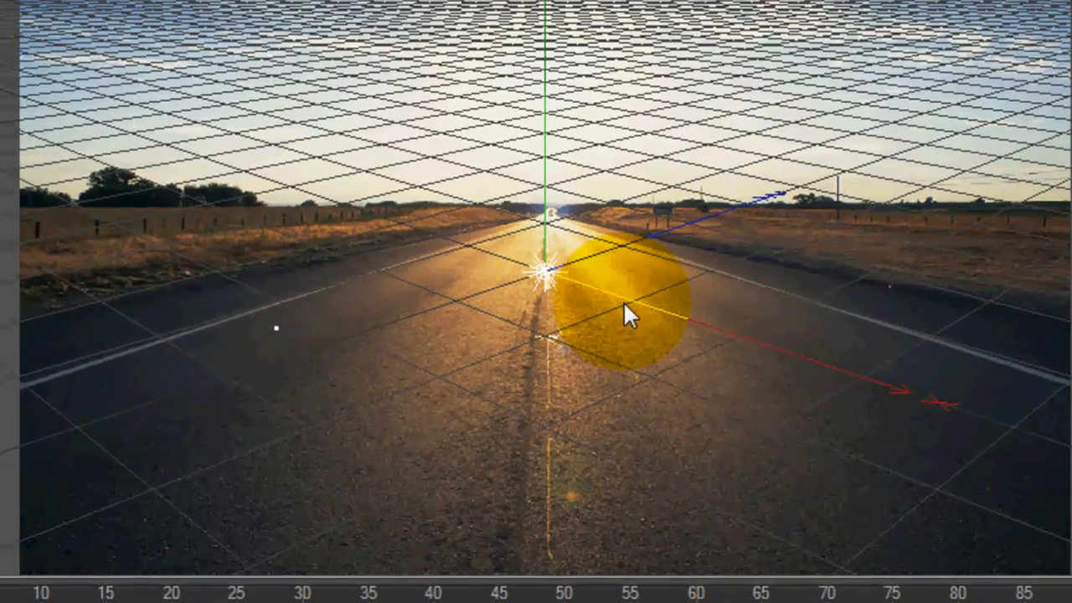
left_click_drag(622, 298, 391, 223)
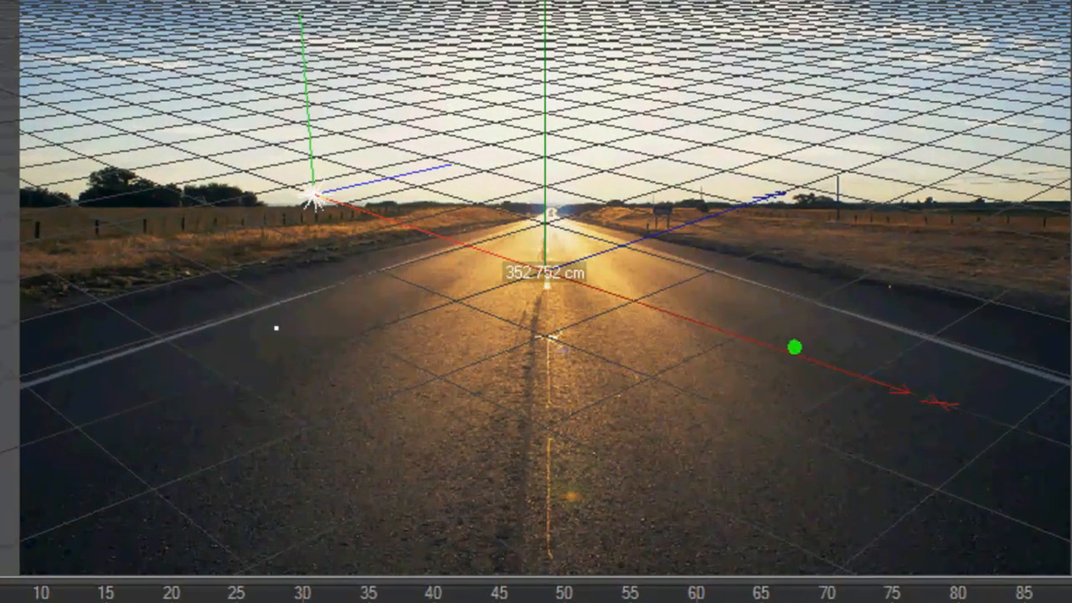
left_click(338, 204)
left_click(311, 201)
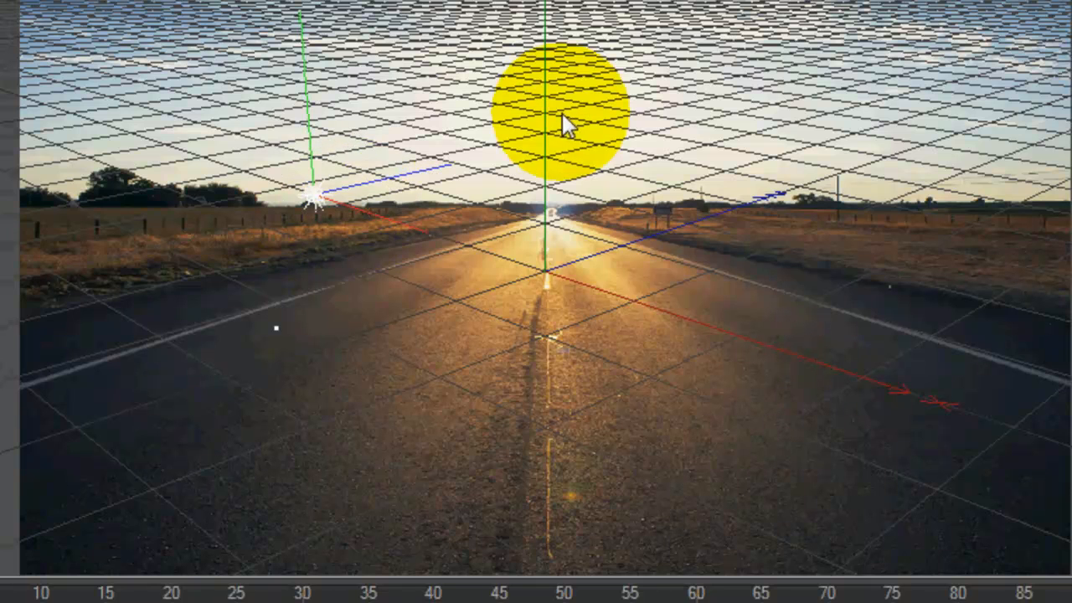
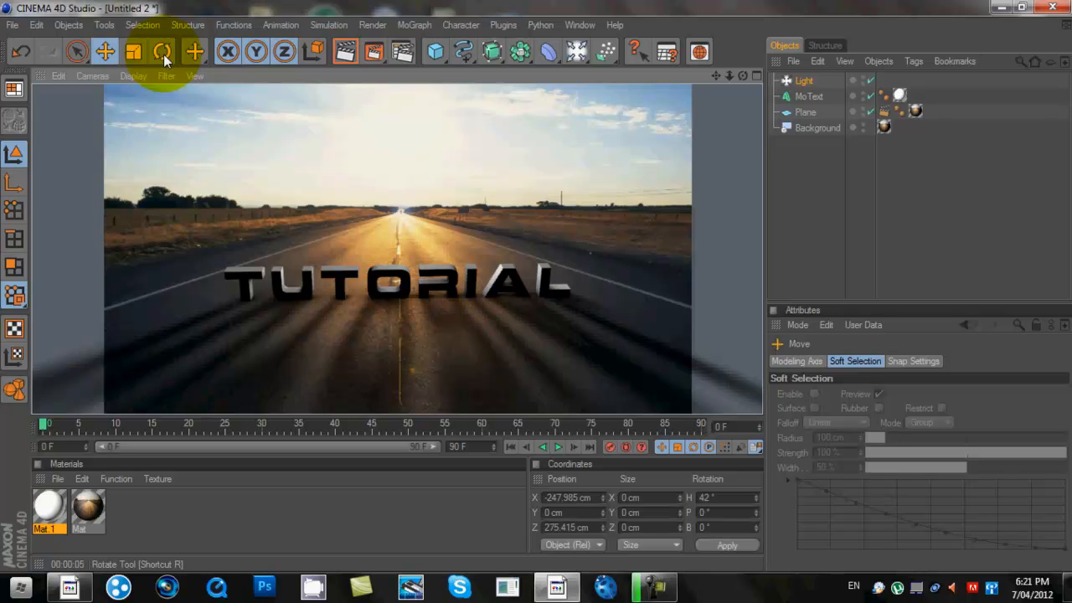
- Select the Light with soft shadow maps at 85% density and render the view to check its shadows
left_click(805, 84)
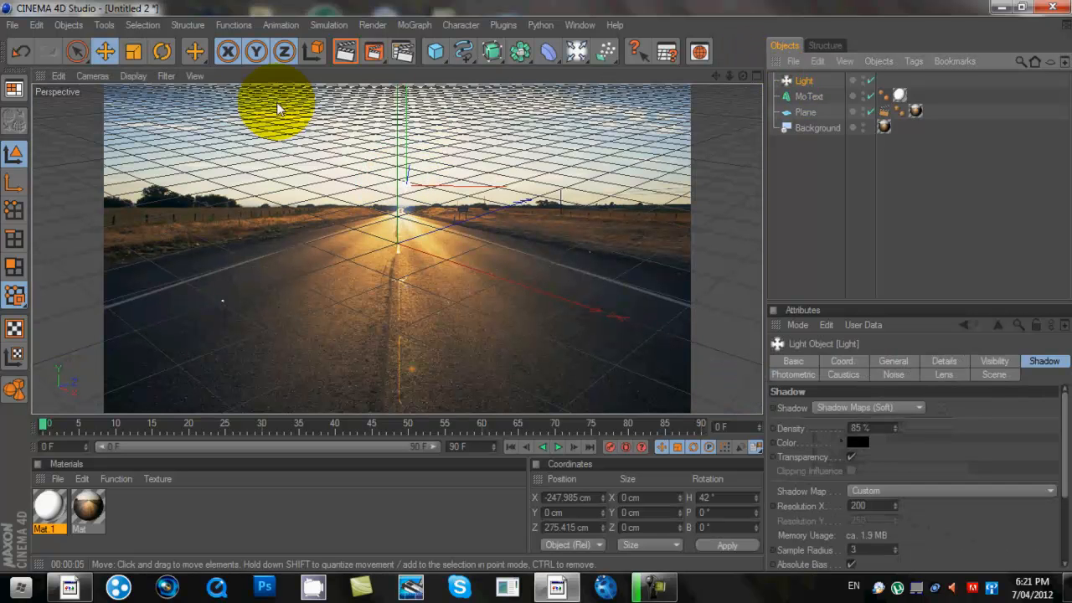
left_click(345, 51)
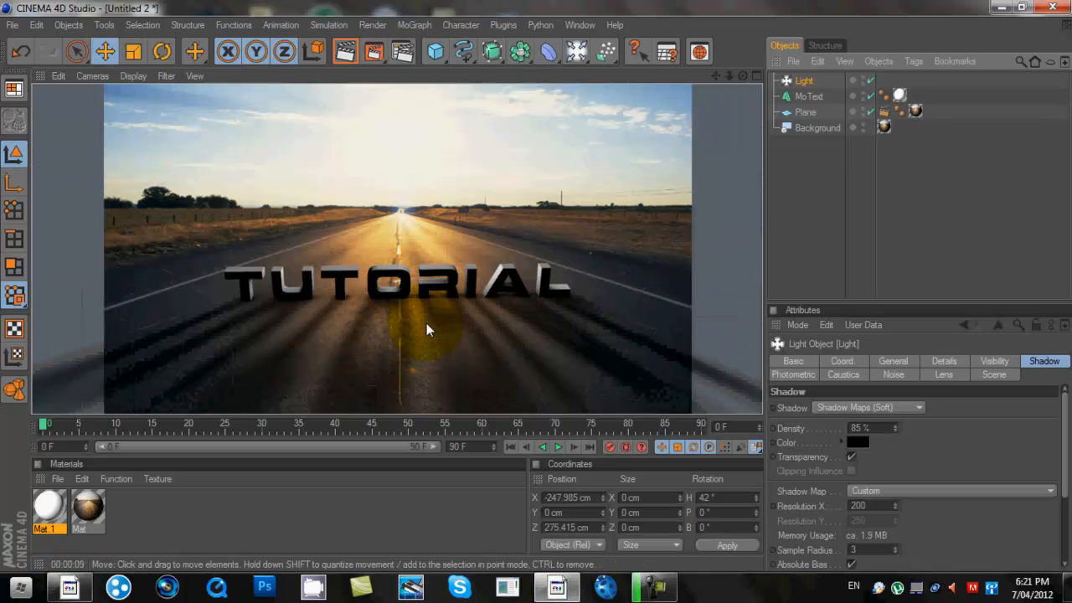
- Add Light.1, move it left, raise it to about 16 cm, and render the view
left_click(575, 54)
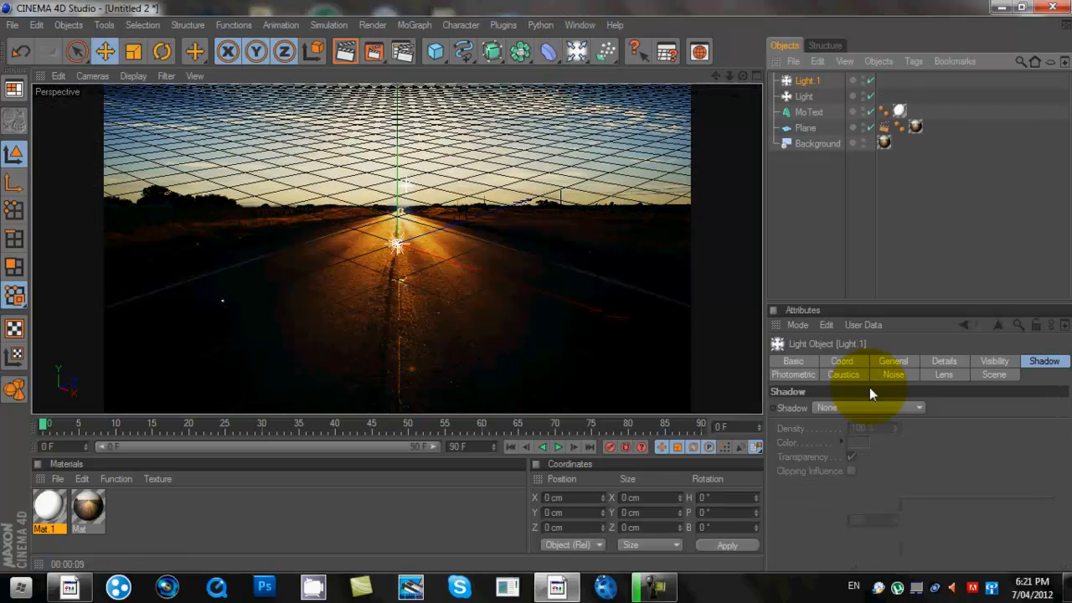
left_click_drag(399, 245, 117, 316)
left_click_drag(107, 277, 102, 203)
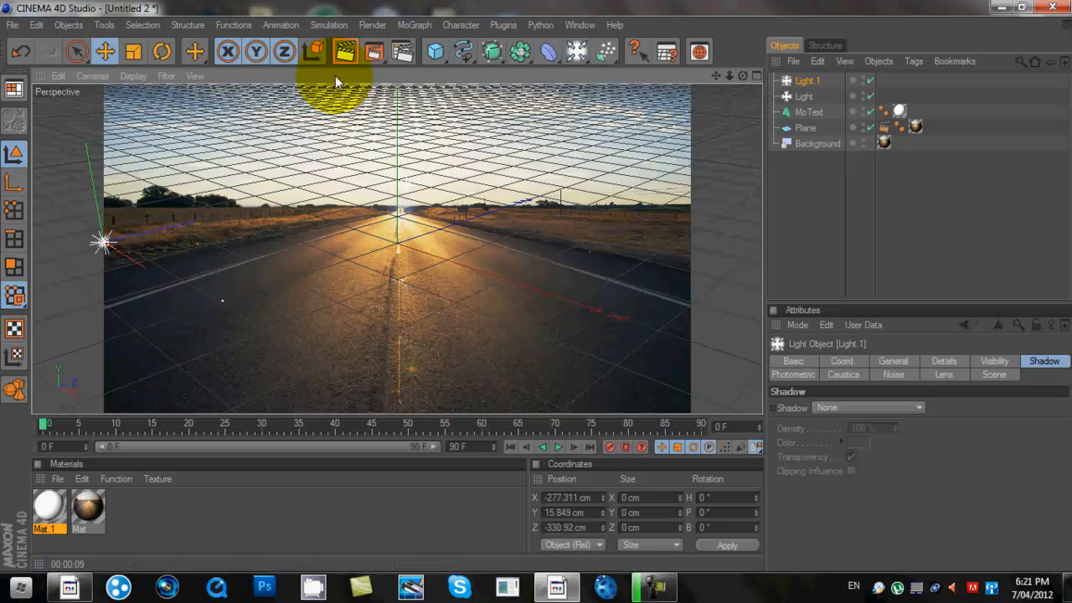
left_click(340, 53)
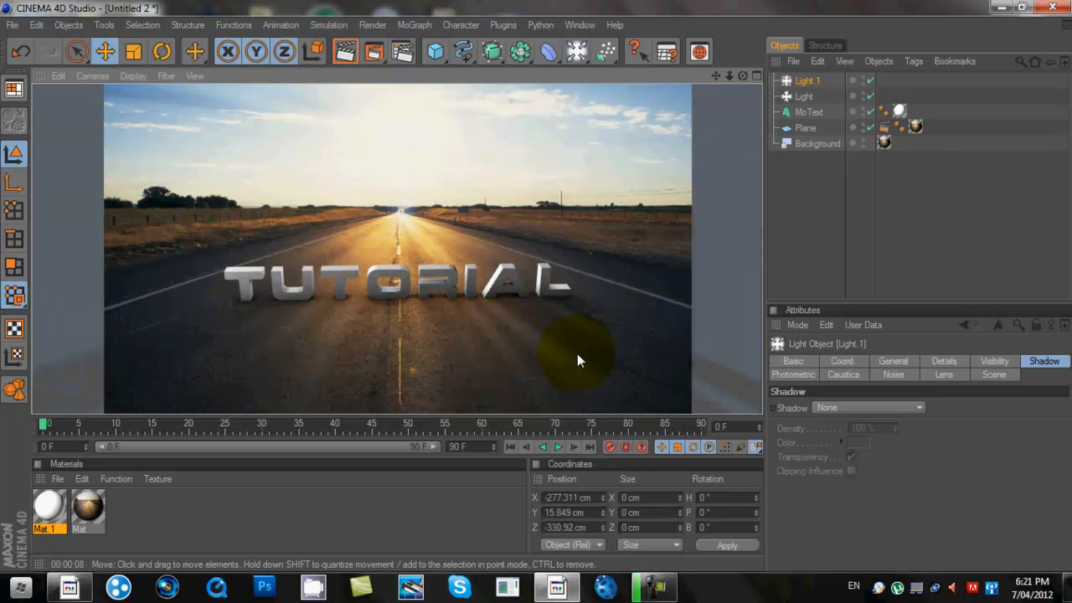
- Raise the original Light's shadow density to 120% and re-render the TUTORIAL text
left_click(811, 94)
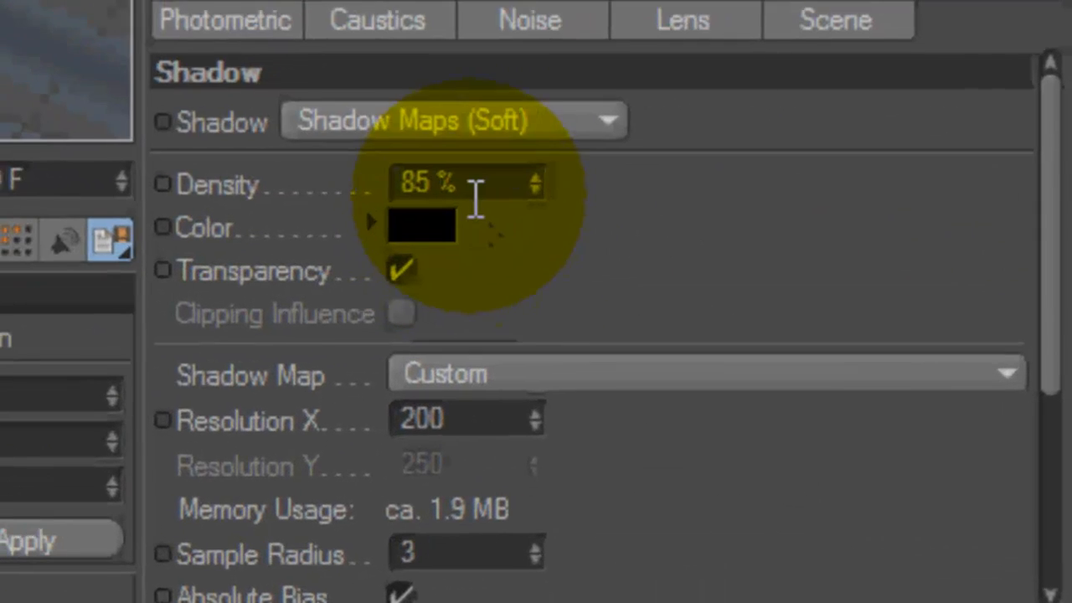
left_click(741, 347)
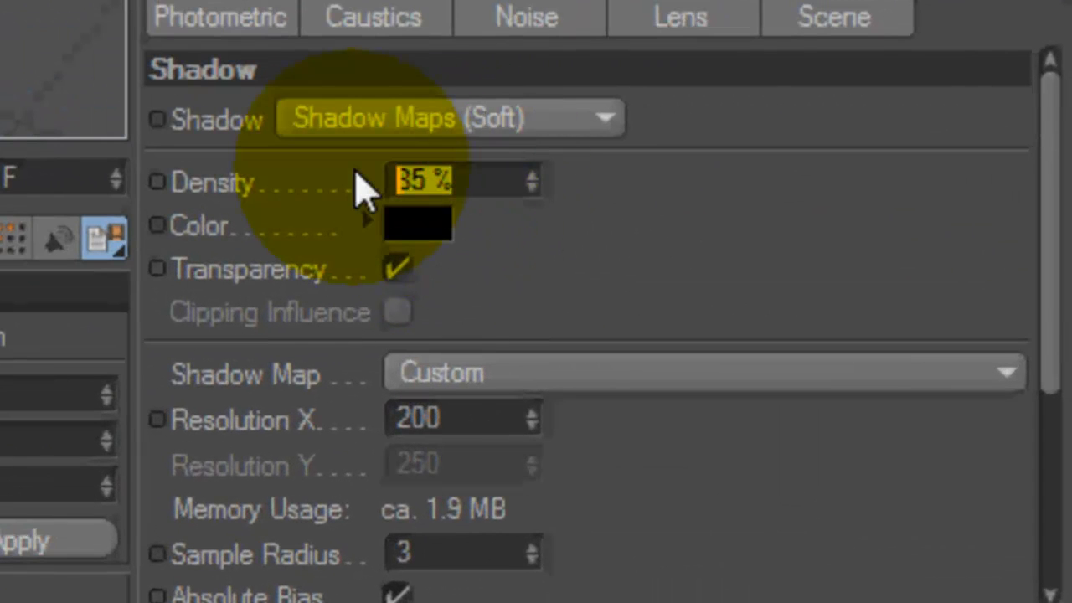
type("120")
key("Return")
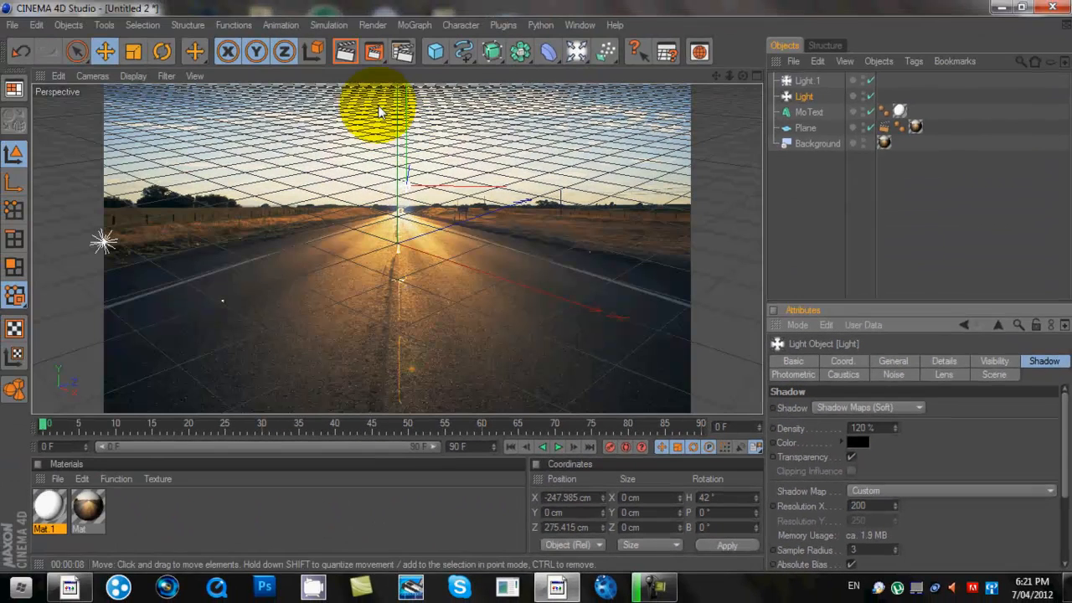
left_click(348, 54)
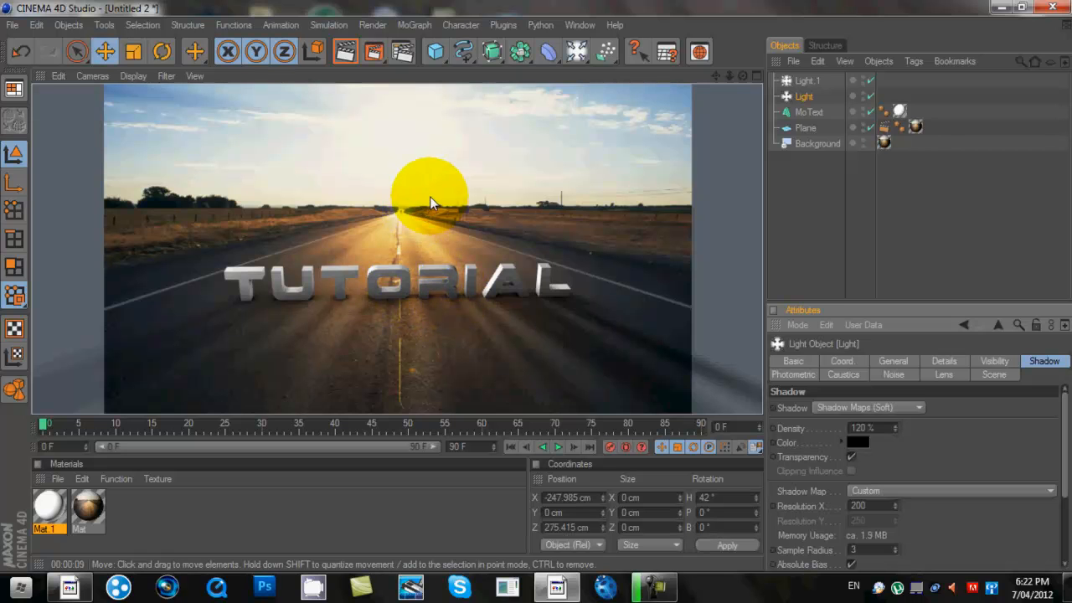
- In Render Settings, keep the frame range set to the current frame only
left_click(372, 25)
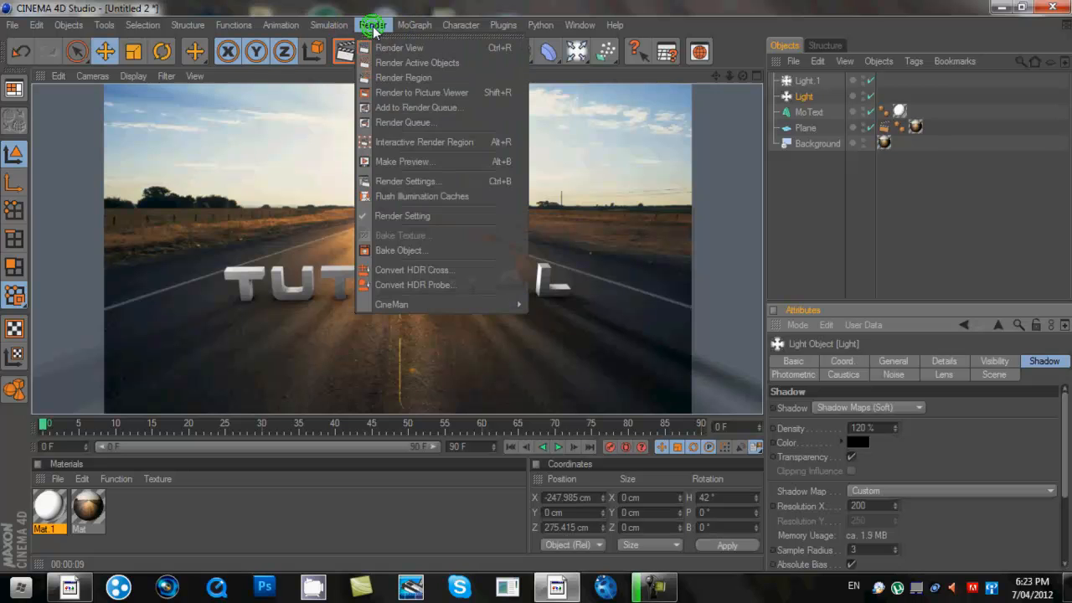
left_click(427, 180)
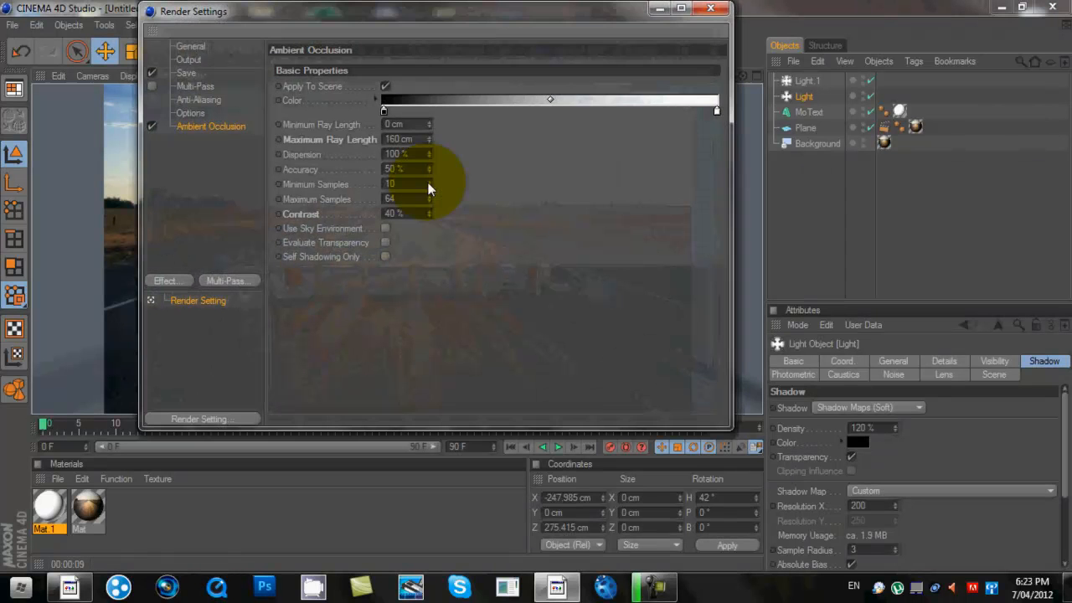
left_click(185, 60)
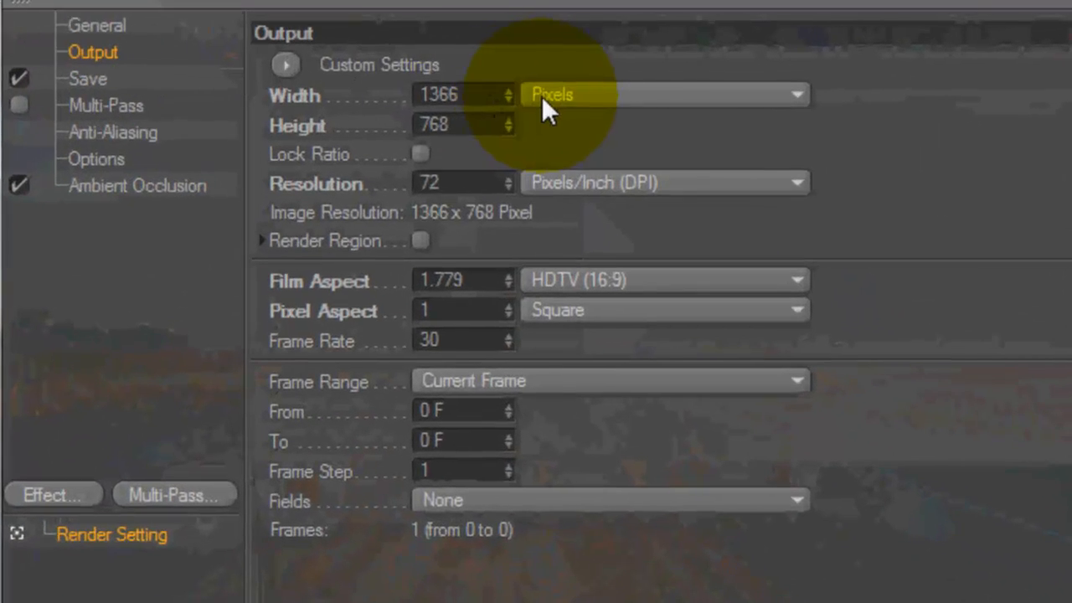
left_click(499, 382)
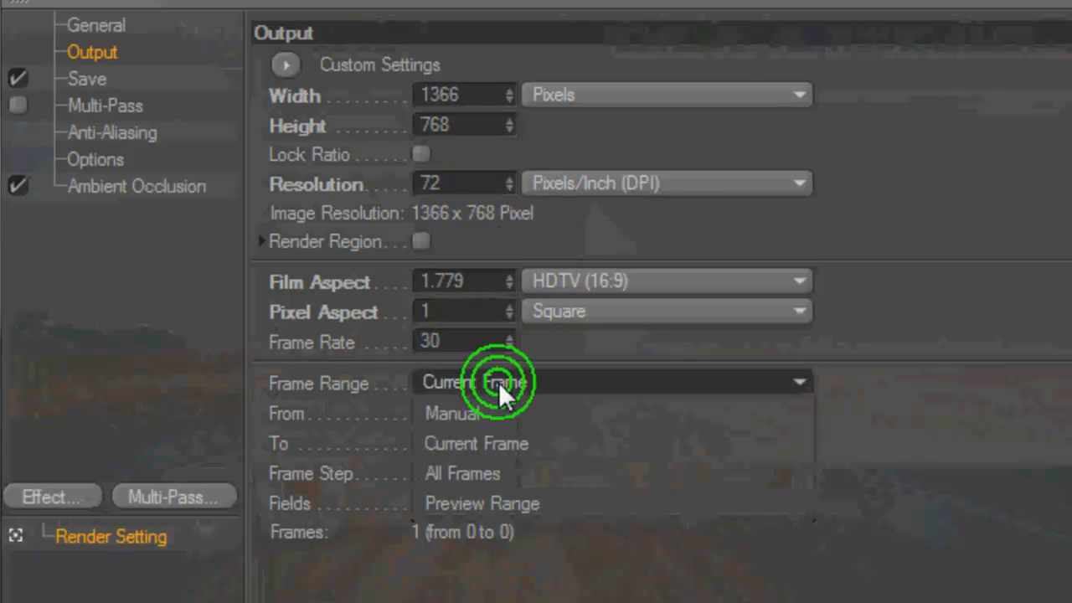
left_click(494, 383)
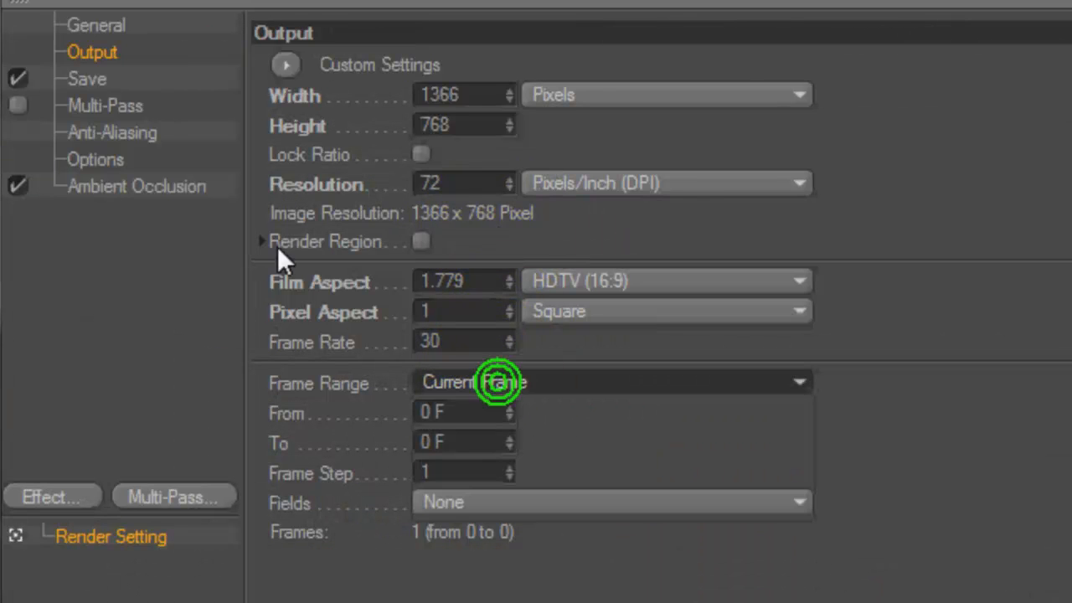
- Save renders as PNG to 'tutorial' on the Desktop, then close Render Settings
left_click(95, 80)
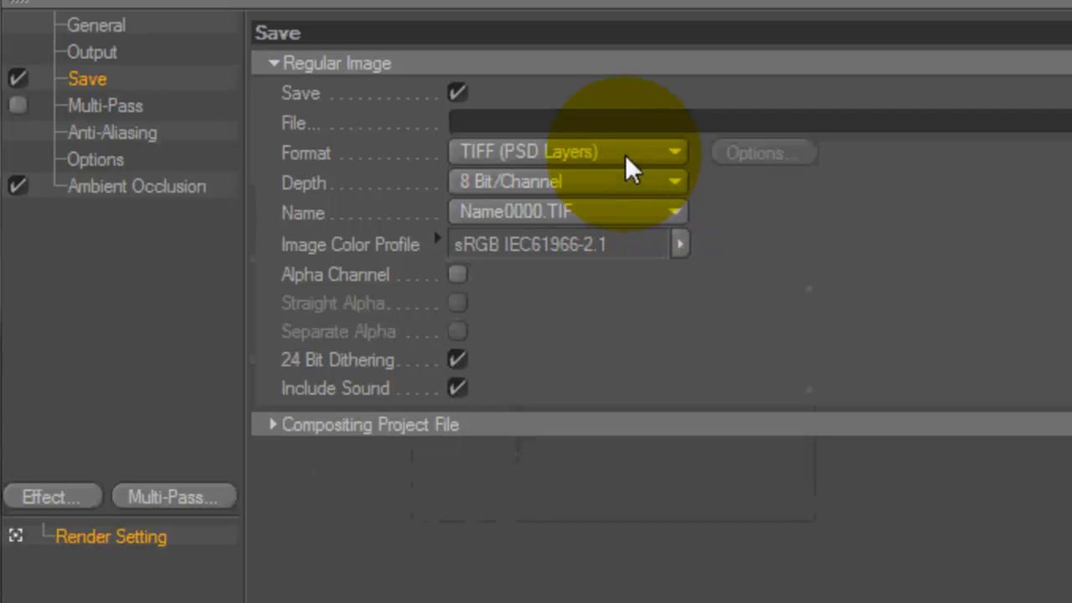
left_click(543, 164)
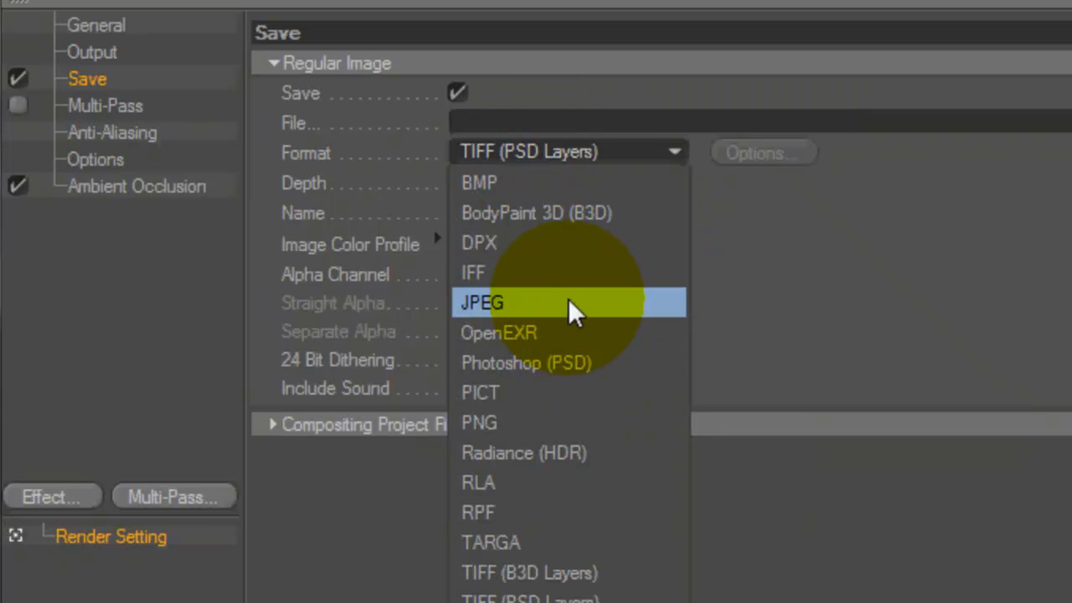
left_click(545, 422)
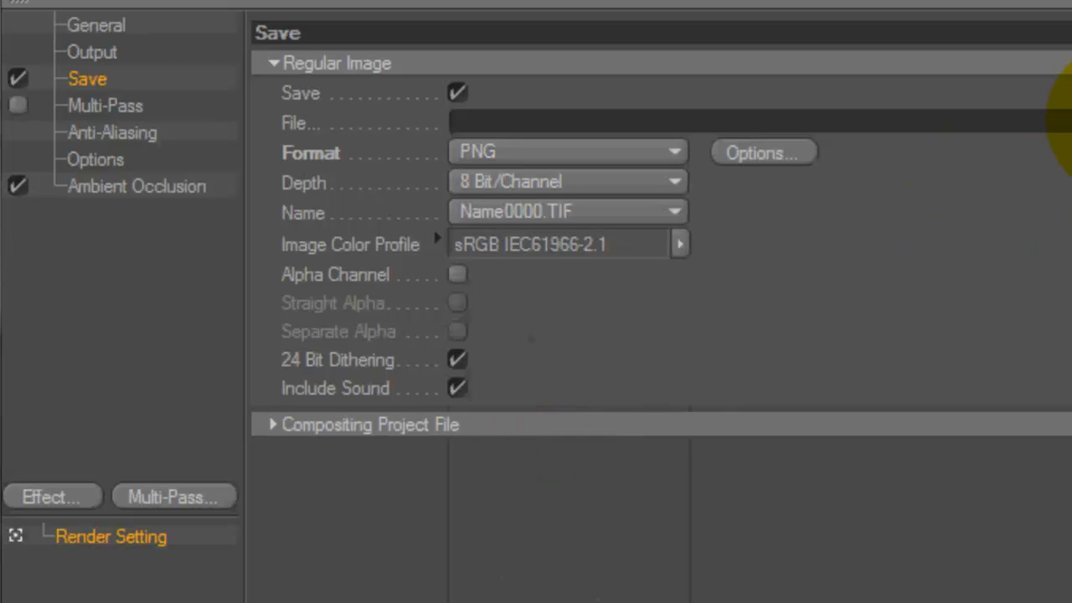
left_click(1063, 123)
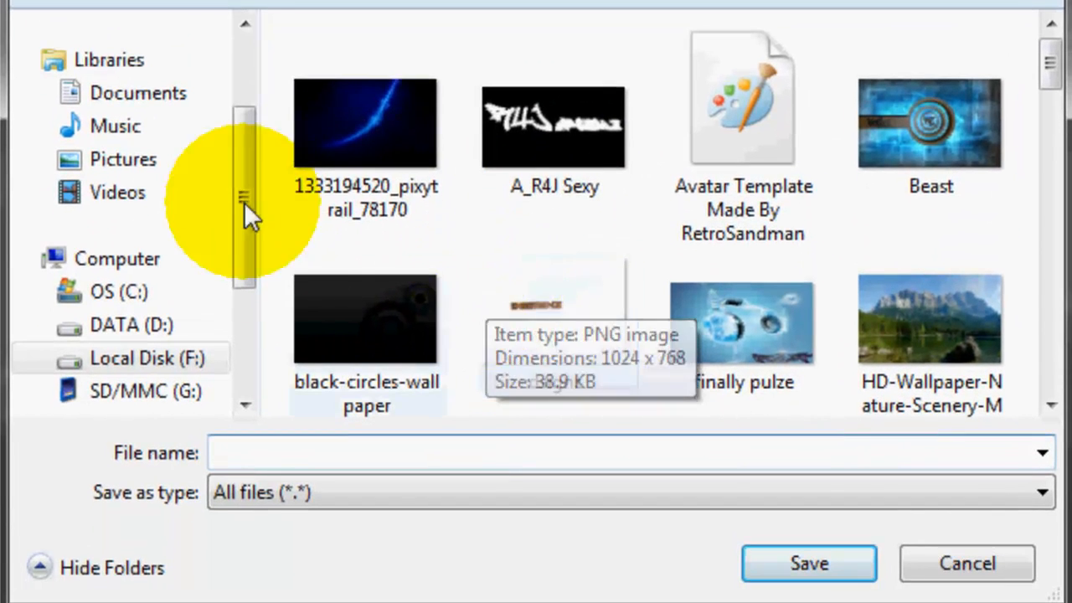
left_click_drag(248, 123, 249, 29)
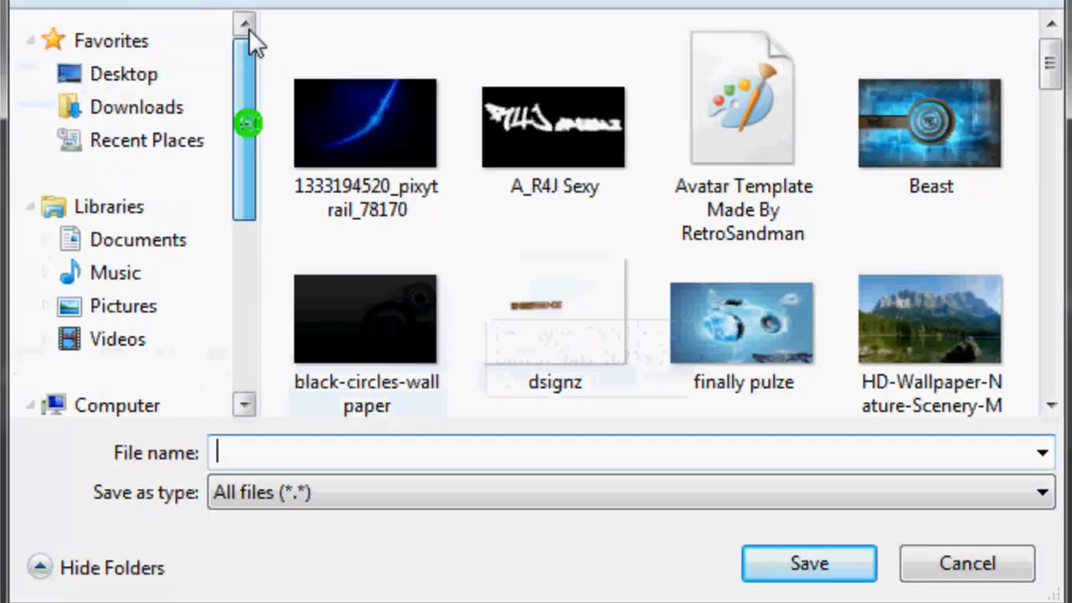
left_click(165, 70)
left_click(399, 452)
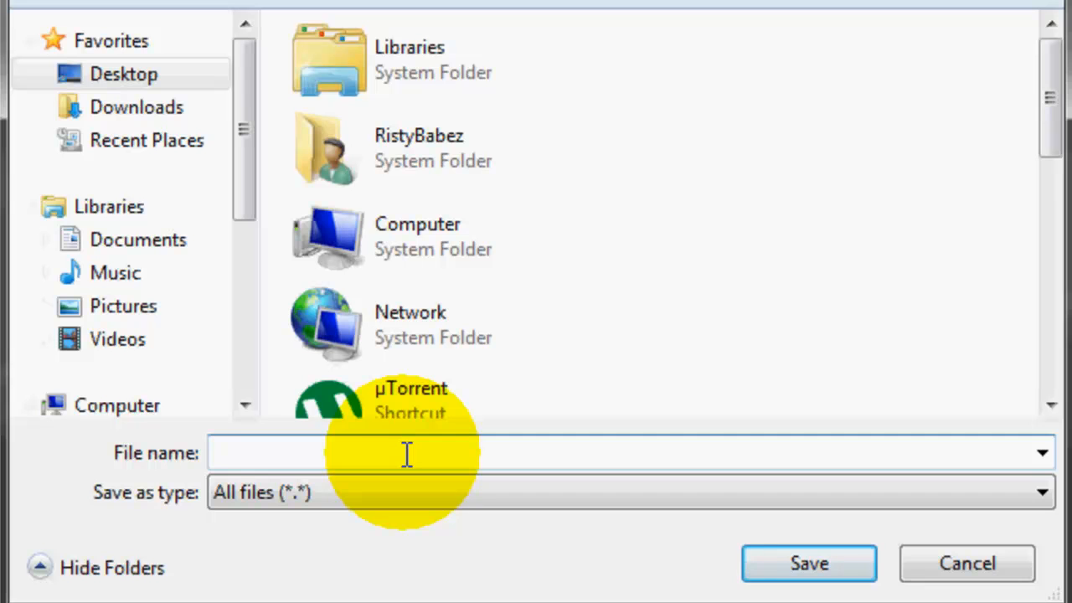
type("tutorial")
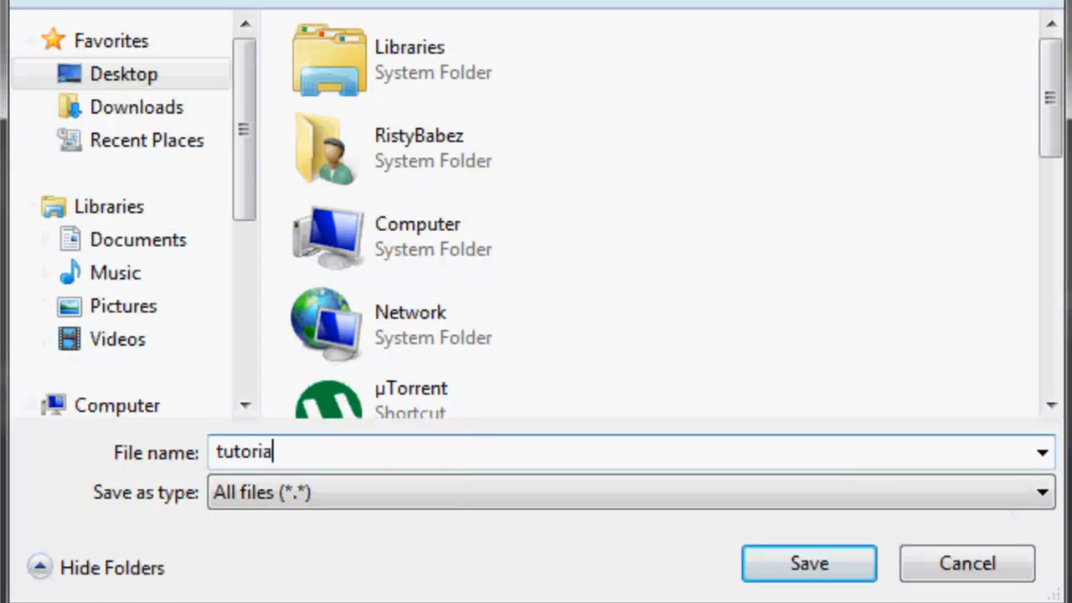
key("Return")
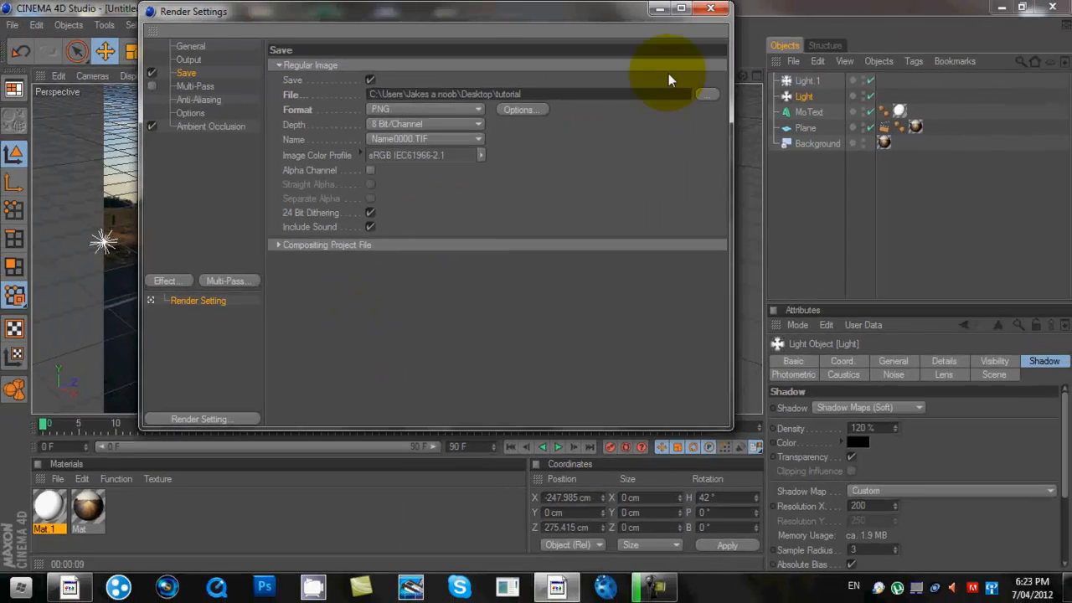
left_click(713, 10)
- Render tutorial.png at 1366x768 in the Picture Viewer and close it when finished
left_click(377, 53)
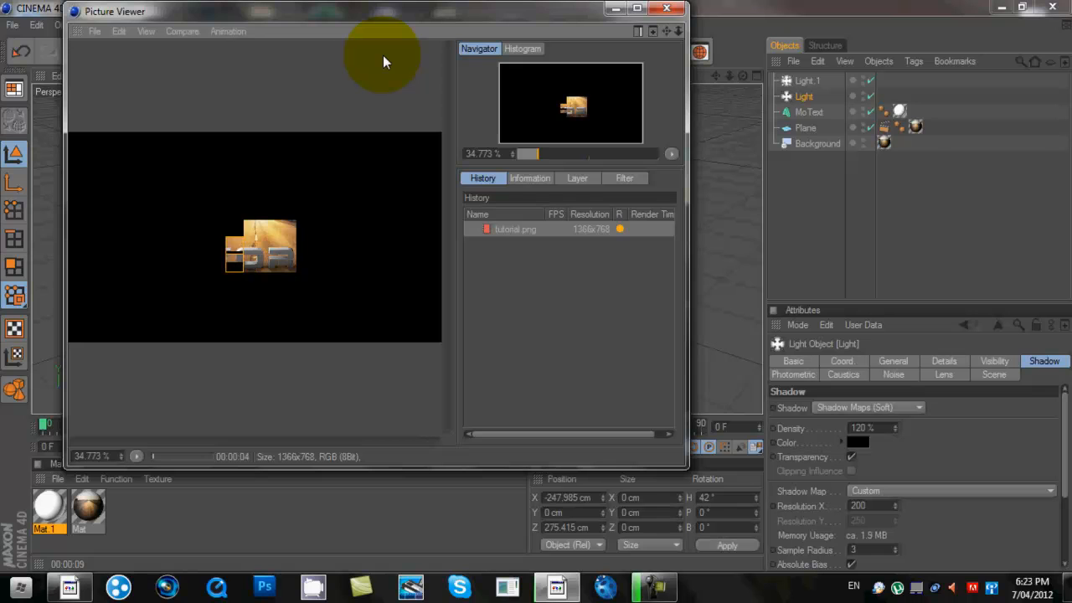
left_click(652, 587)
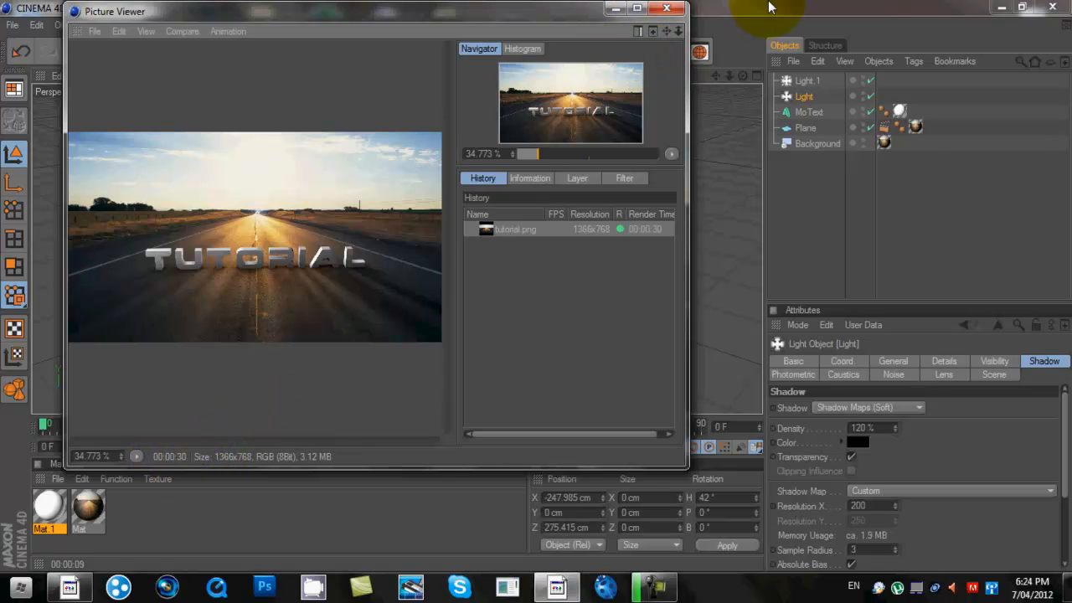
left_click(666, 8)
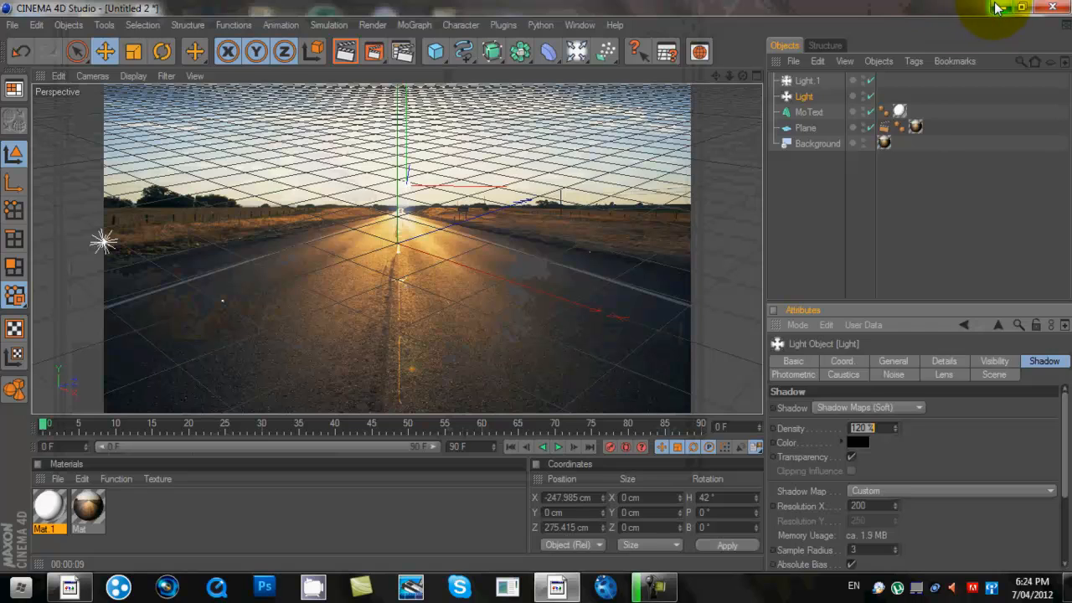
- Minimize Cinema 4D and preview the tutorial image from the Desktop
left_click(1001, 7)
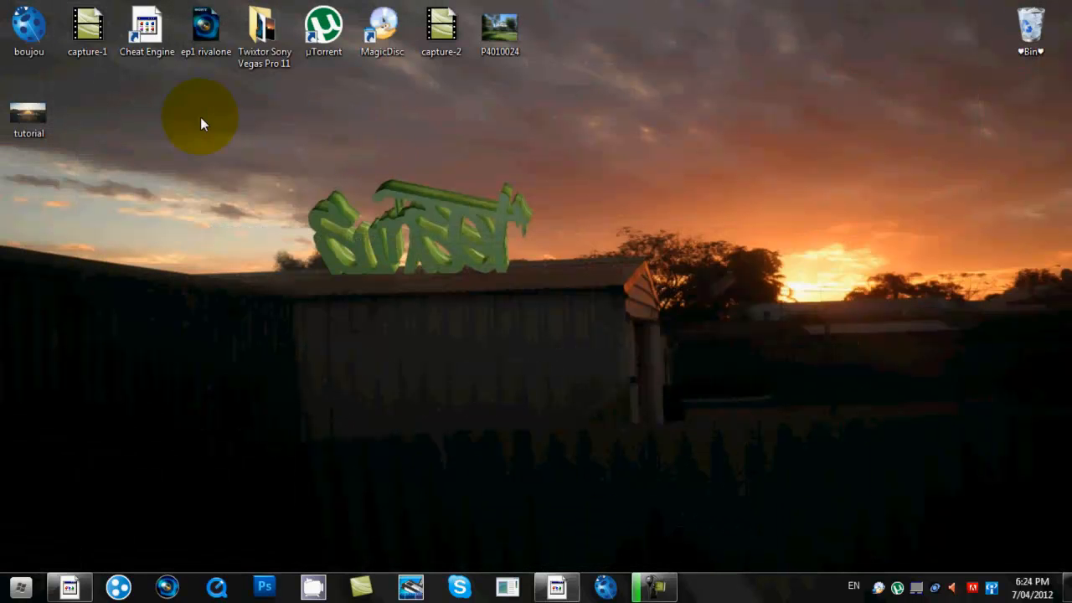
right_click(25, 122)
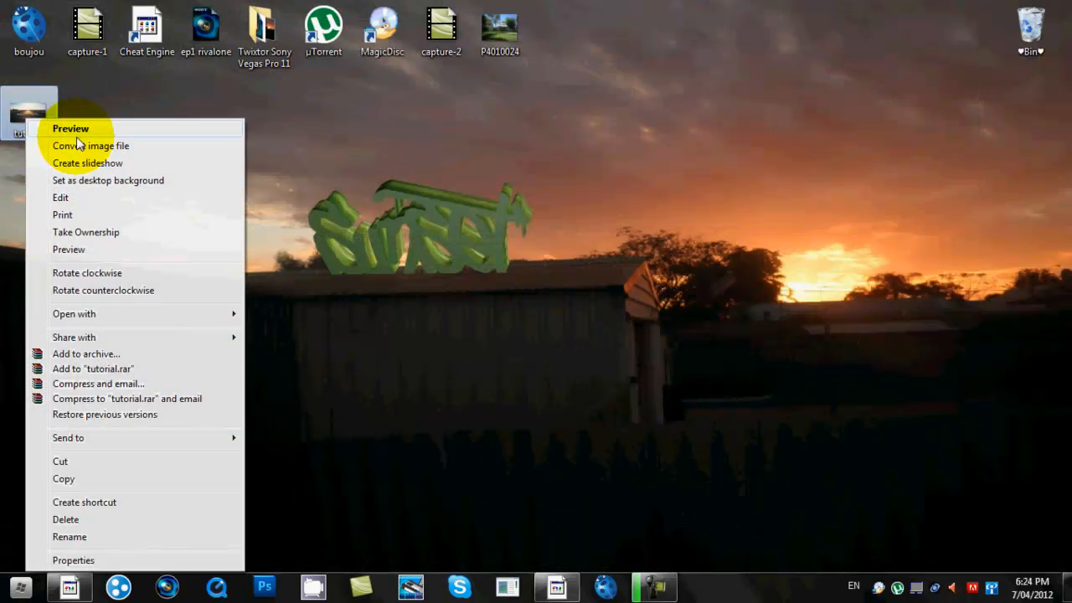
left_click(72, 129)
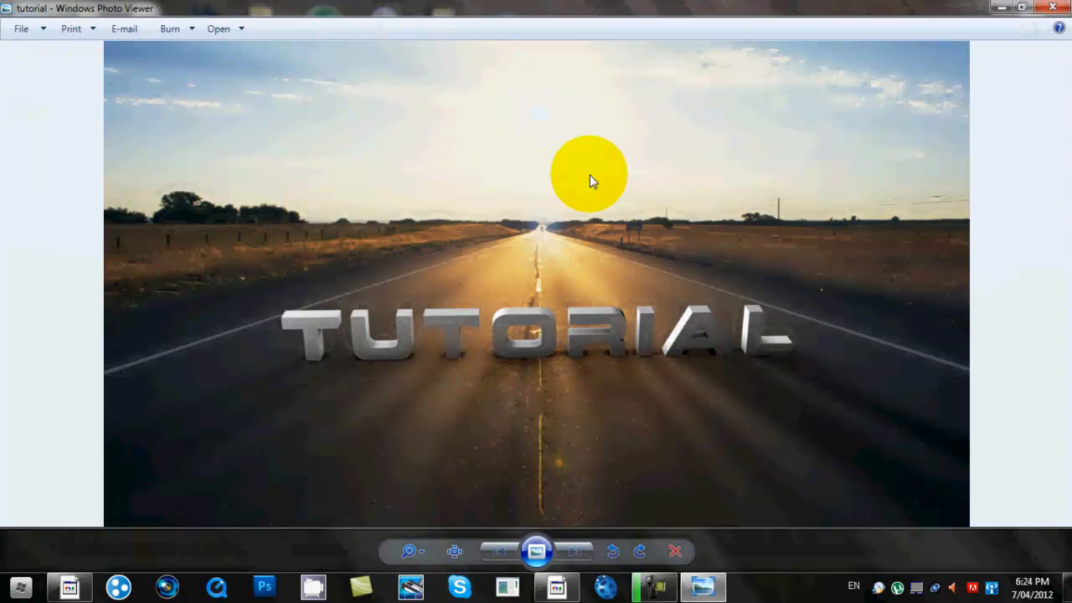
- Set the tutorial image as the desktop background and close Photo Viewer
right_click(589, 176)
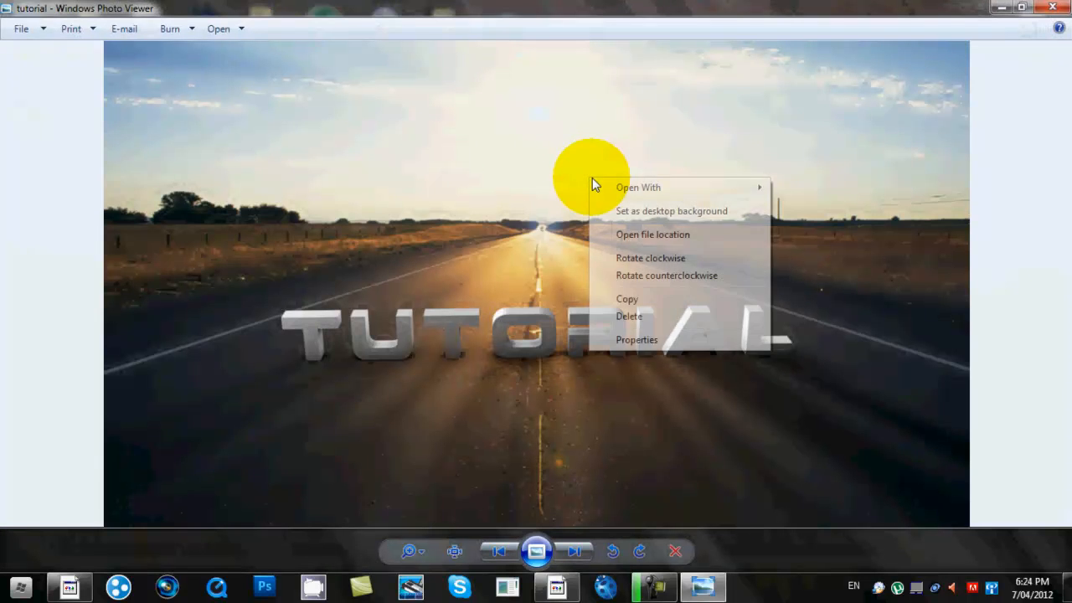
left_click(637, 212)
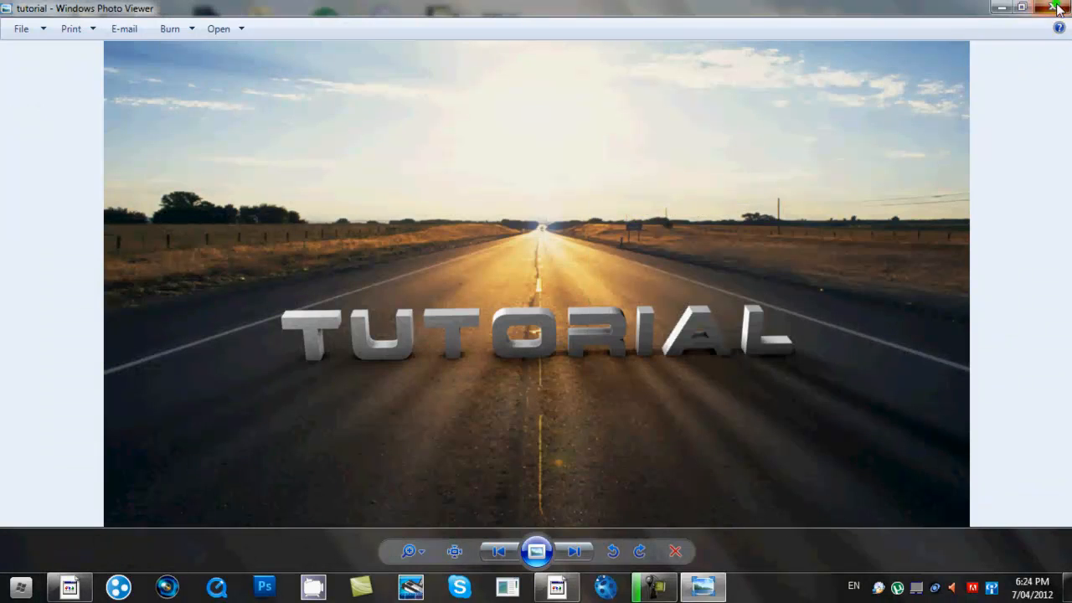
left_click(1052, 8)
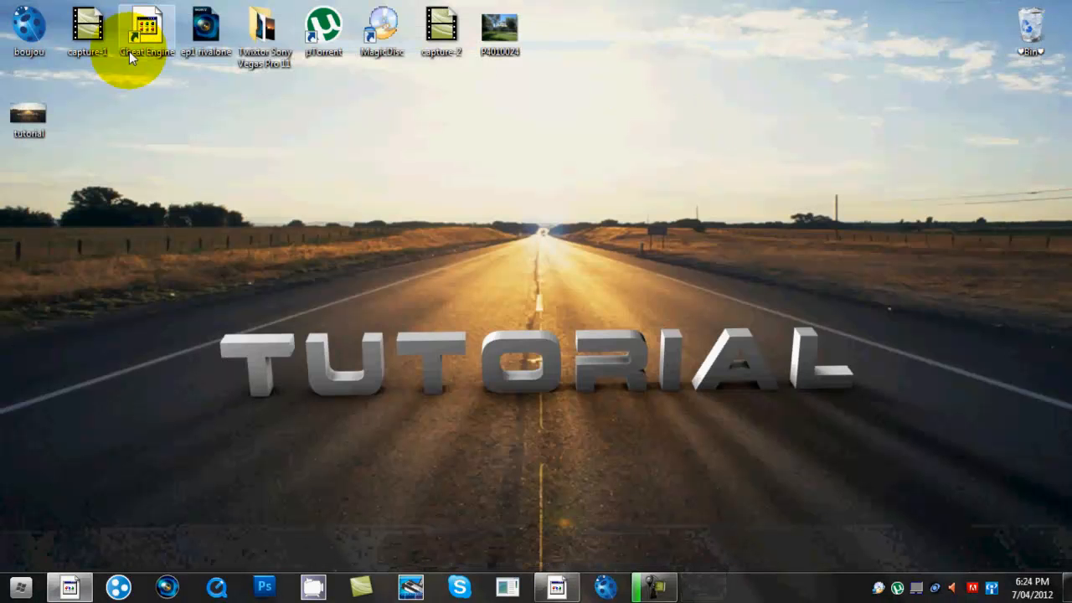
- Move the tutorial icon to the top row beside P4010024 and deselect it
left_click_drag(38, 110, 571, 22)
left_click(633, 27)
left_click_drag(116, 425, 986, 485)
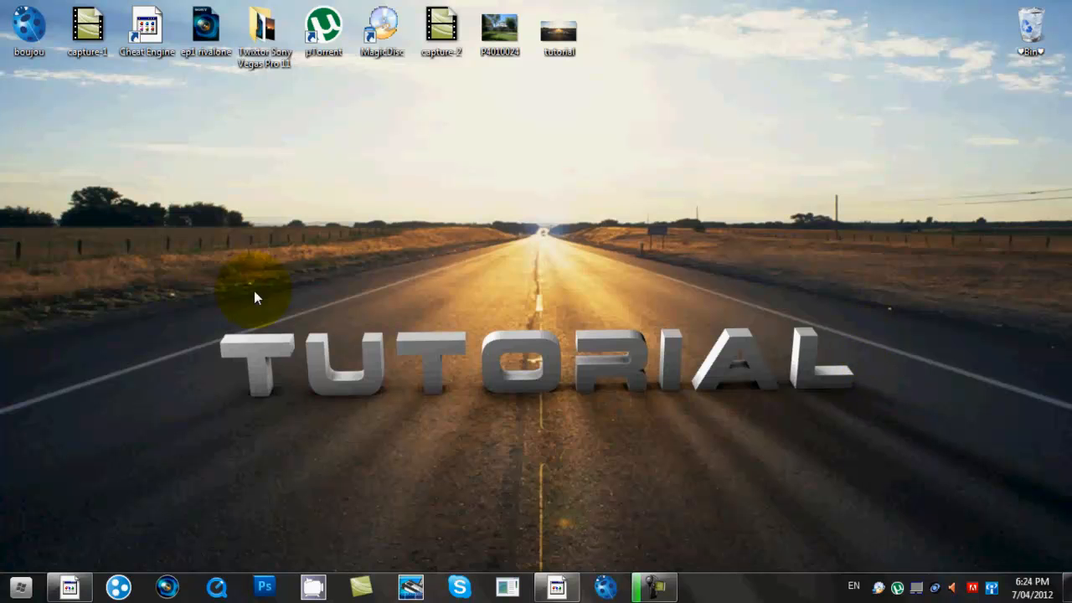
left_click_drag(160, 287, 872, 391)
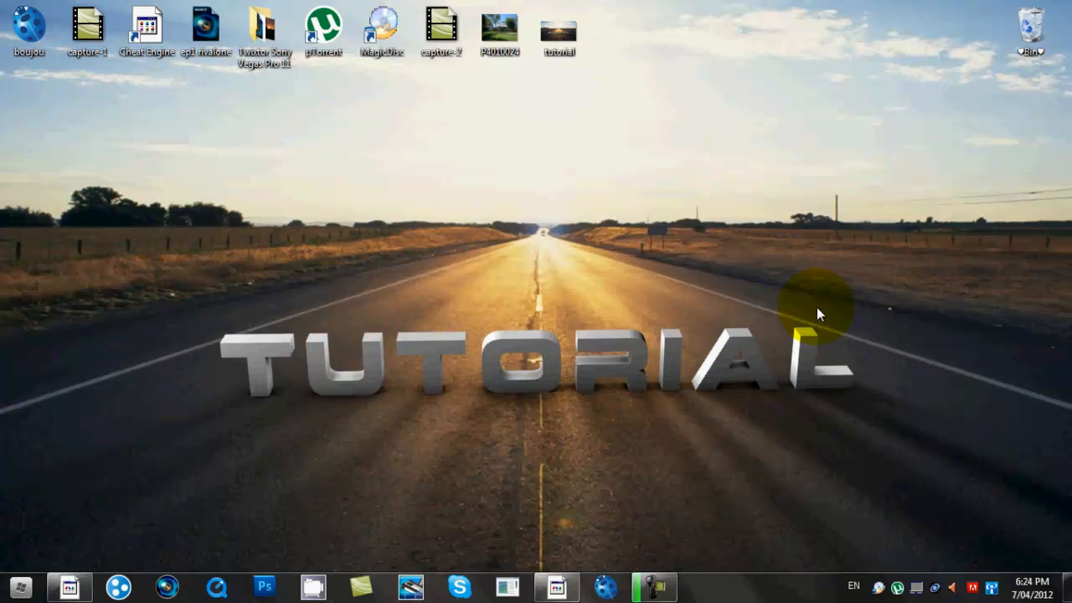
left_click_drag(105, 319, 872, 336)
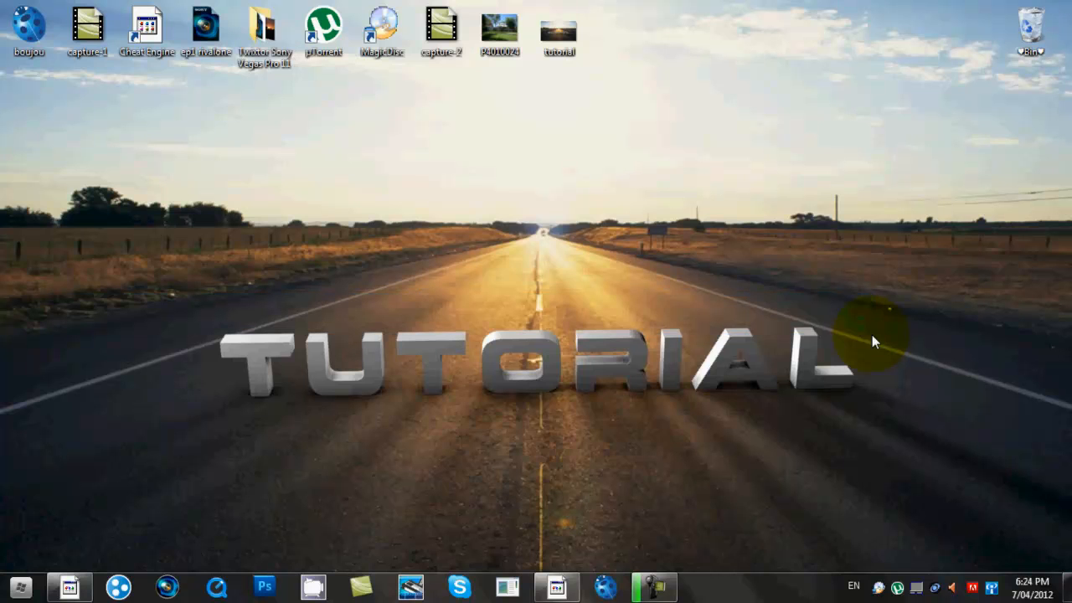